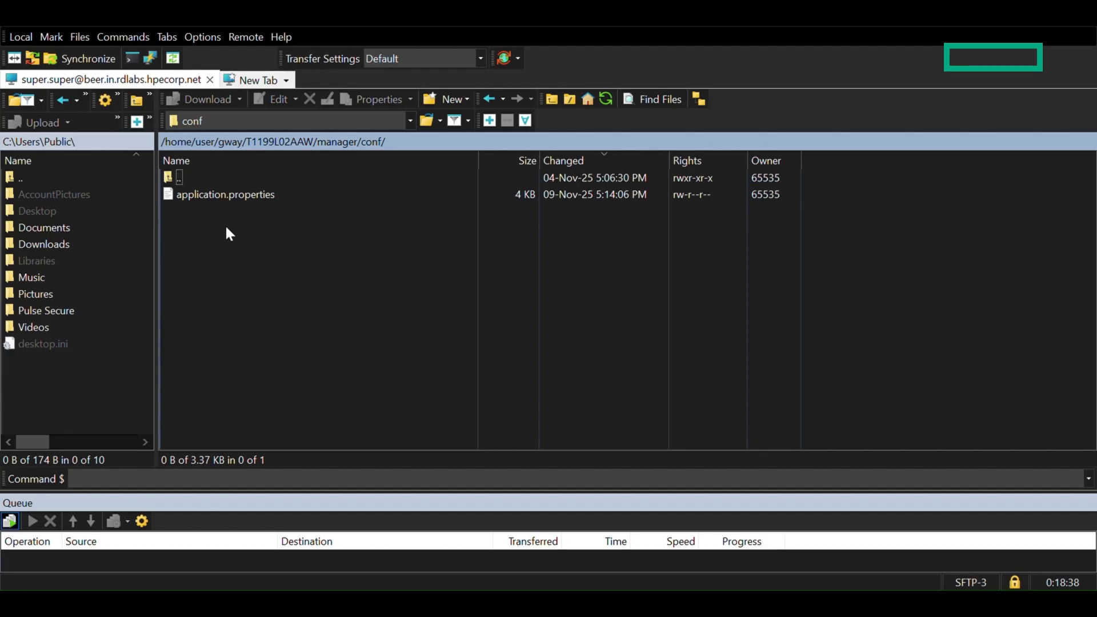
Open application.properties from the manager's conf folder for editing and review the nsjava.home and nsji.home paths in the Environment config section
{"action": "double_click", "coordinate": [232, 186]}
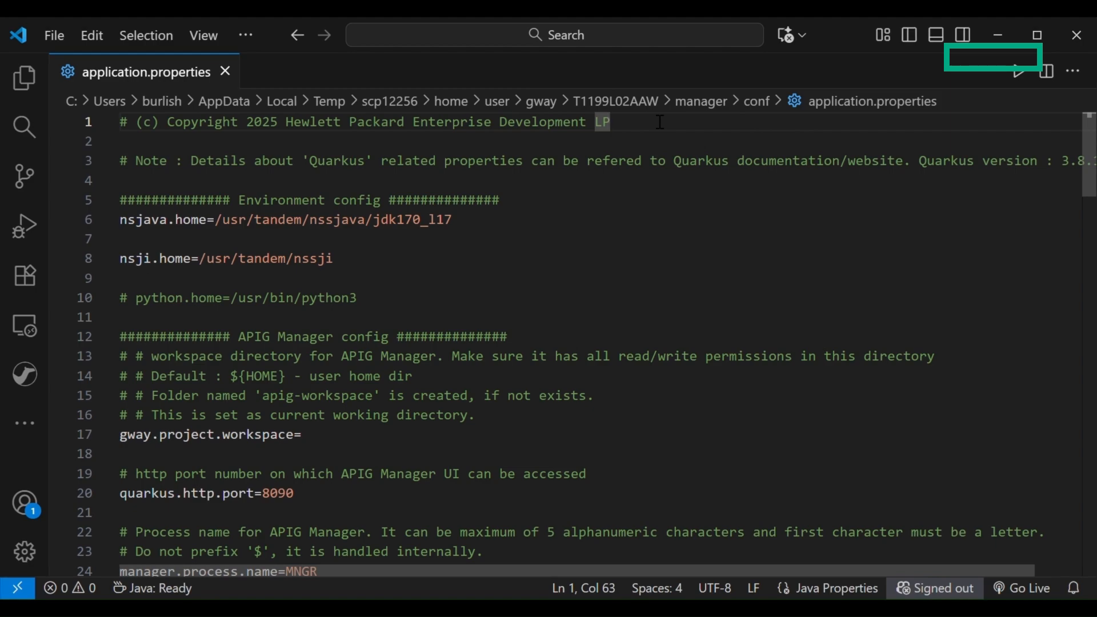
{"action": "triple_click", "coordinate": [588, 203]}
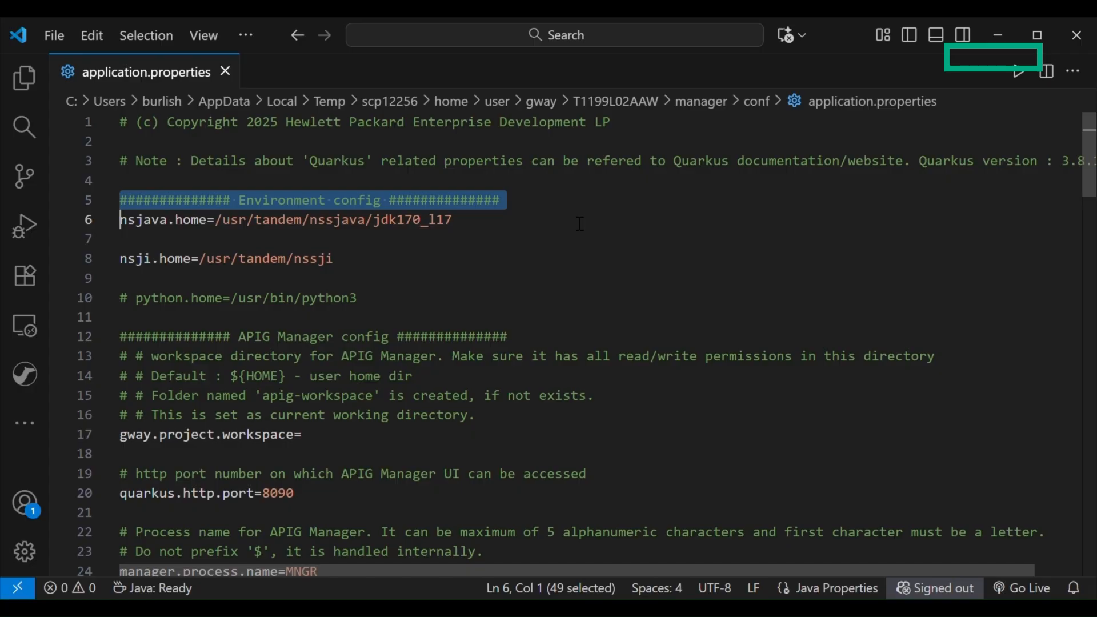
{"action": "double_click", "coordinate": [565, 235]}
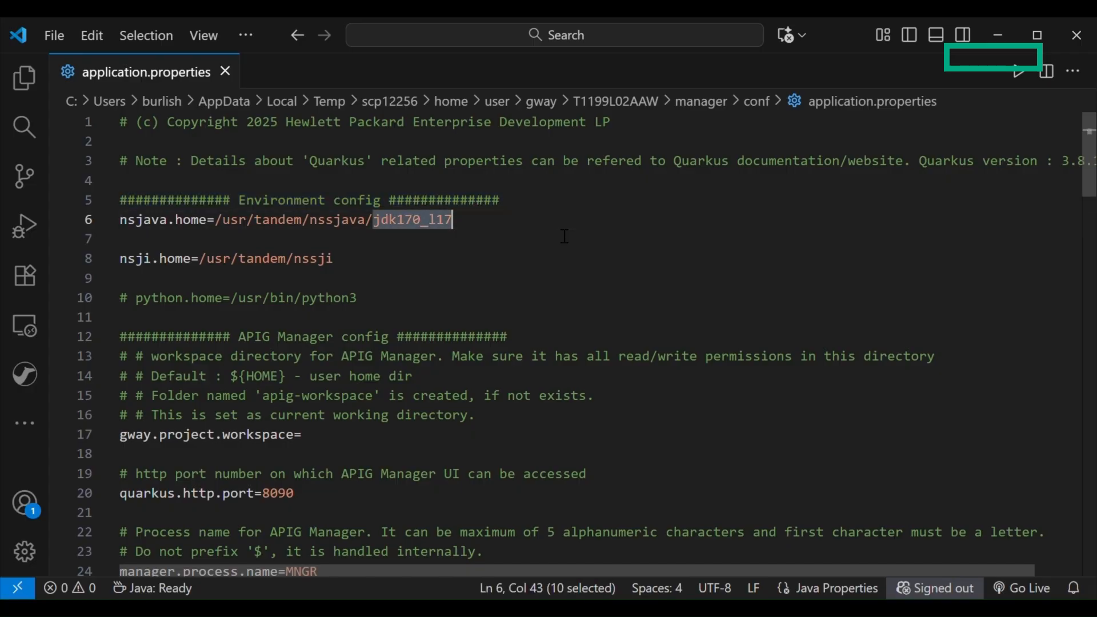
{"action": "left_click", "coordinate": [564, 235]}
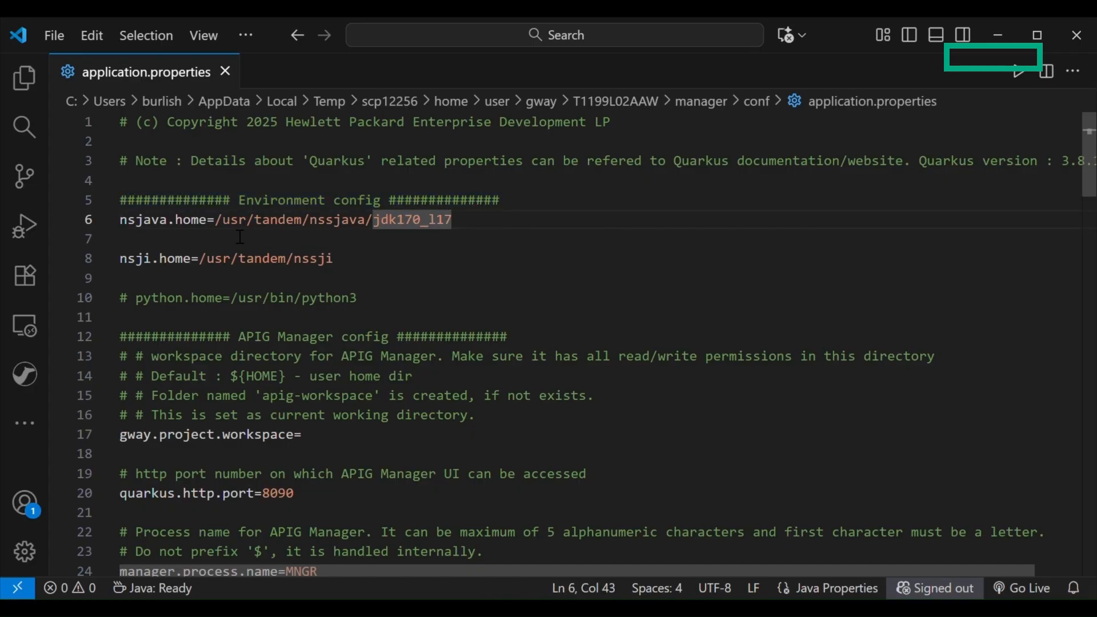
{"action": "left_click_drag", "start_coordinate": [215, 220], "coordinate": [474, 227]}
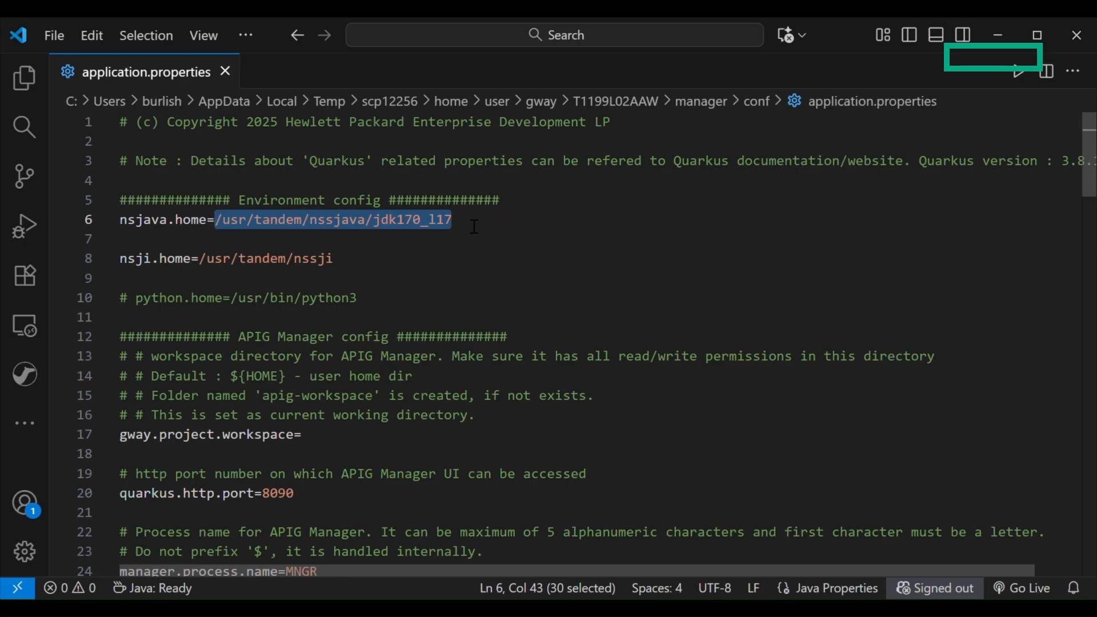
{"action": "left_click", "coordinate": [452, 266]}
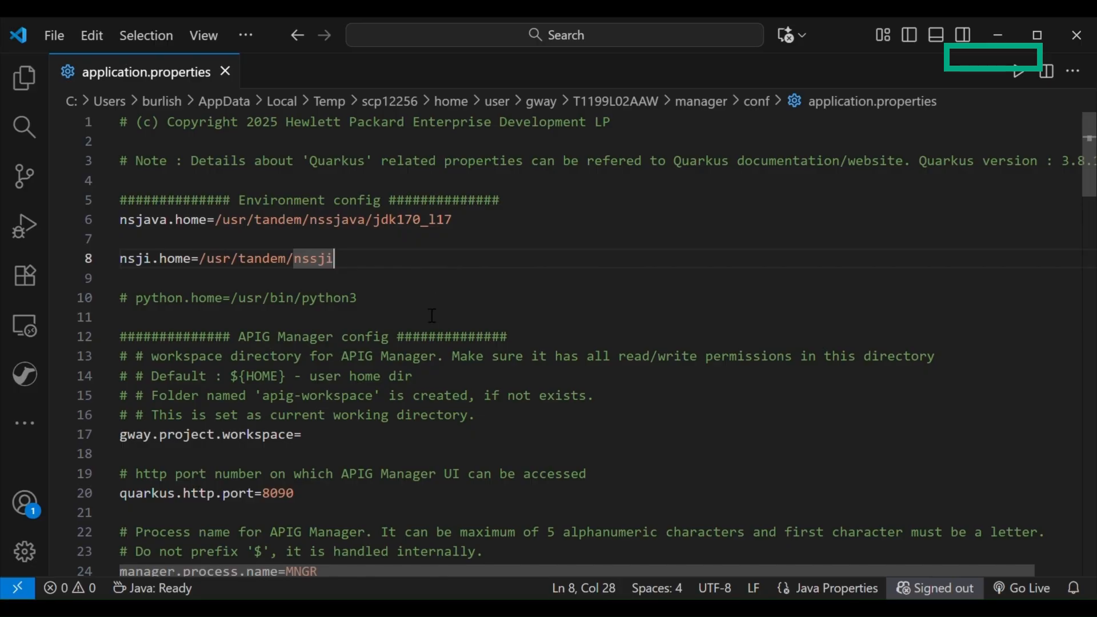
Toggle the comment on the python.home property off and back on
{"action": "key", "text": "Down"}
{"action": "key", "text": "Down"}
{"action": "key", "text": "End"}
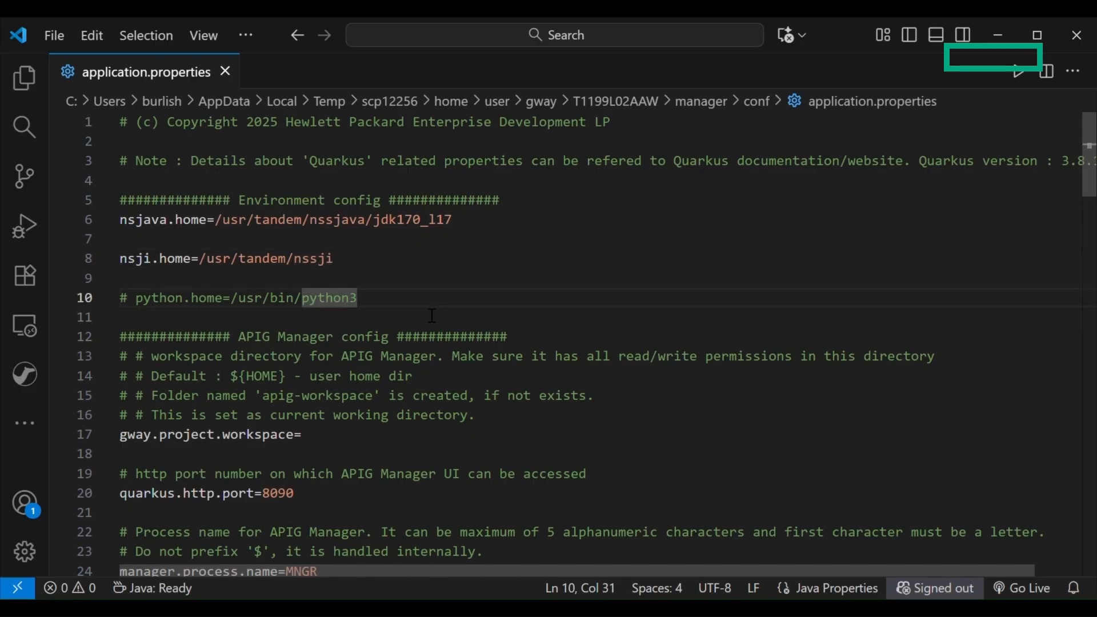
{"action": "key", "text": "ctrl+slash"}
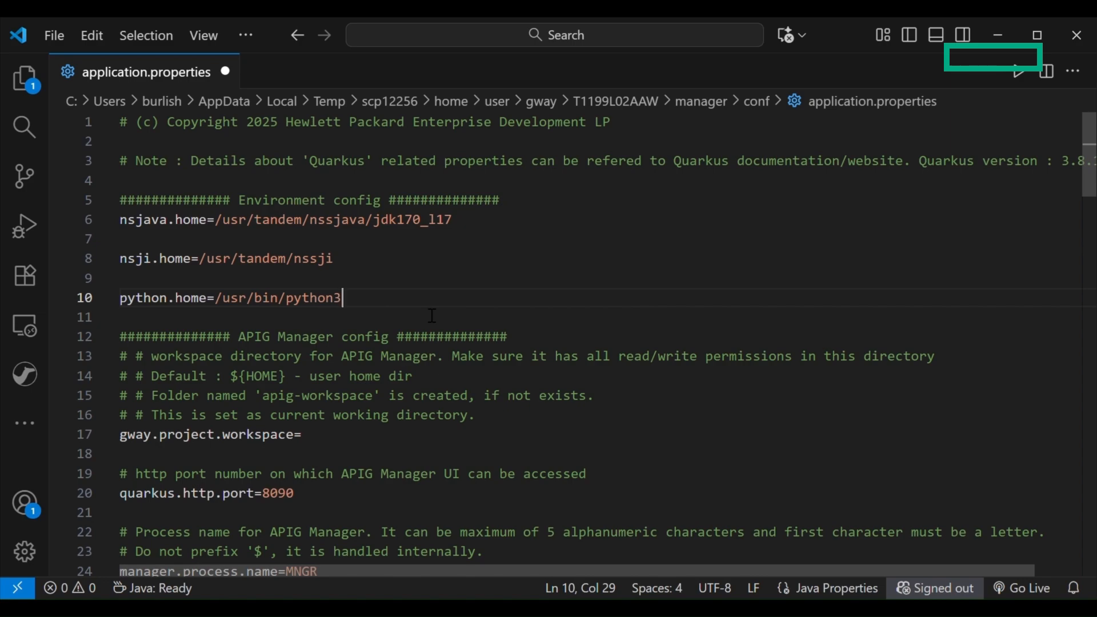
{"action": "key", "text": "ctrl+slash"}
Set gway.project.workspace to /home/user in the APIG Manager config section
{"action": "scroll", "coordinate": [433, 315], "scroll_direction": "down", "scroll_amount": 1}
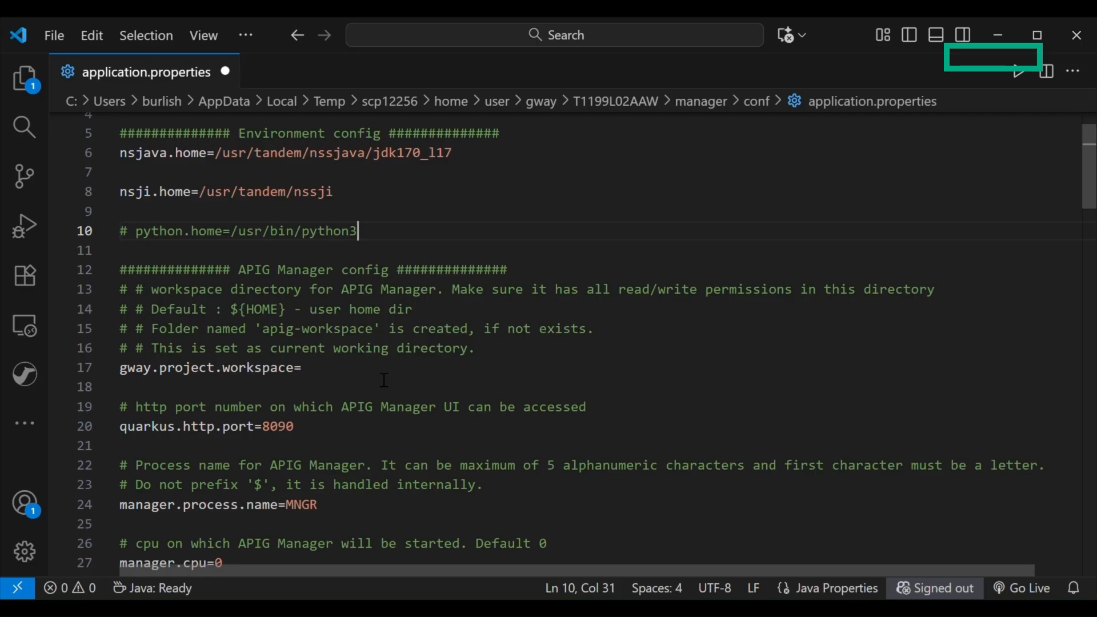
{"action": "scroll", "coordinate": [384, 379], "scroll_direction": "down", "scroll_amount": 1}
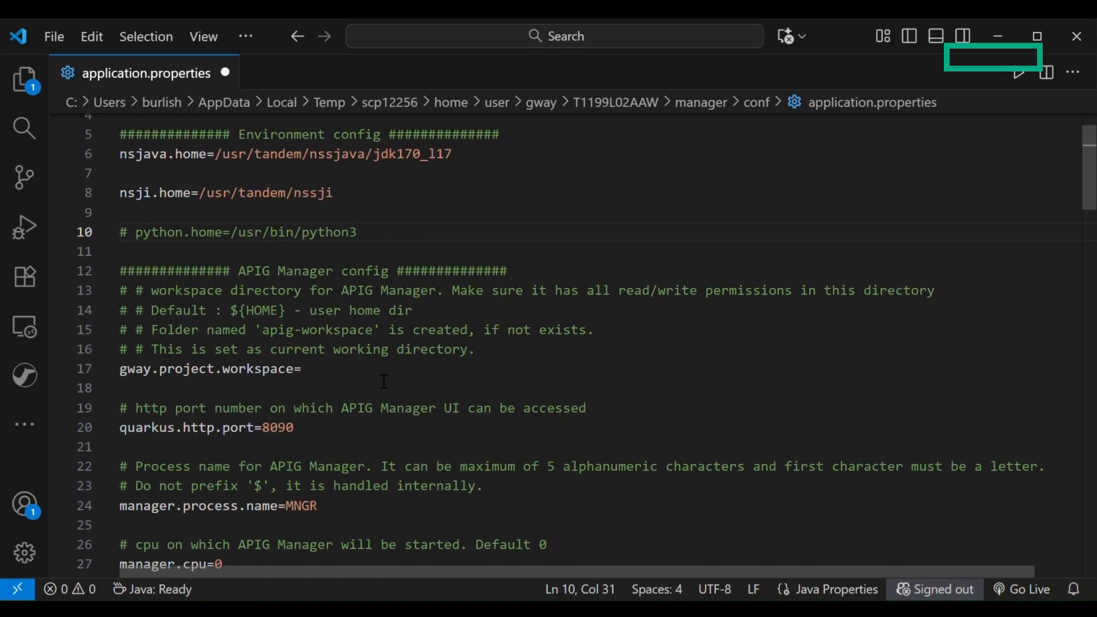
{"action": "scroll", "coordinate": [384, 381], "scroll_direction": "down", "scroll_amount": 1}
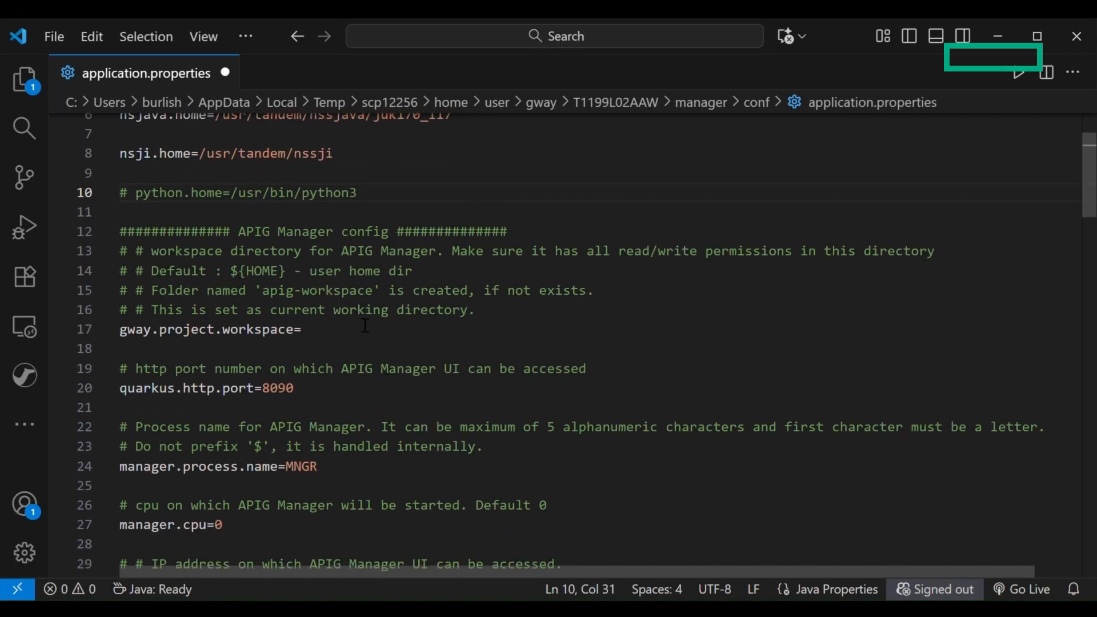
{"action": "left_click", "coordinate": [370, 347]}
{"action": "type", "text": "/home/user"}
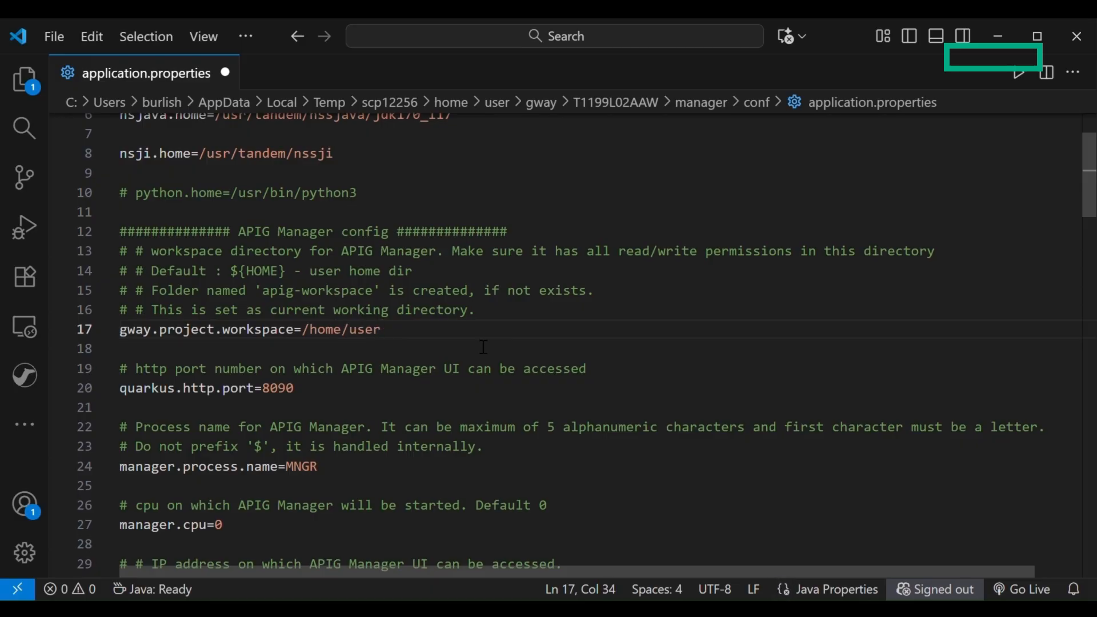
{"action": "left_click_drag", "start_coordinate": [394, 337], "coordinate": [297, 337]}
{"action": "left_click", "coordinate": [388, 336]}
Set the APIG Manager UI port, quarkus.http.port, to 9991
{"action": "scroll", "coordinate": [367, 379], "scroll_direction": "down", "scroll_amount": 1}
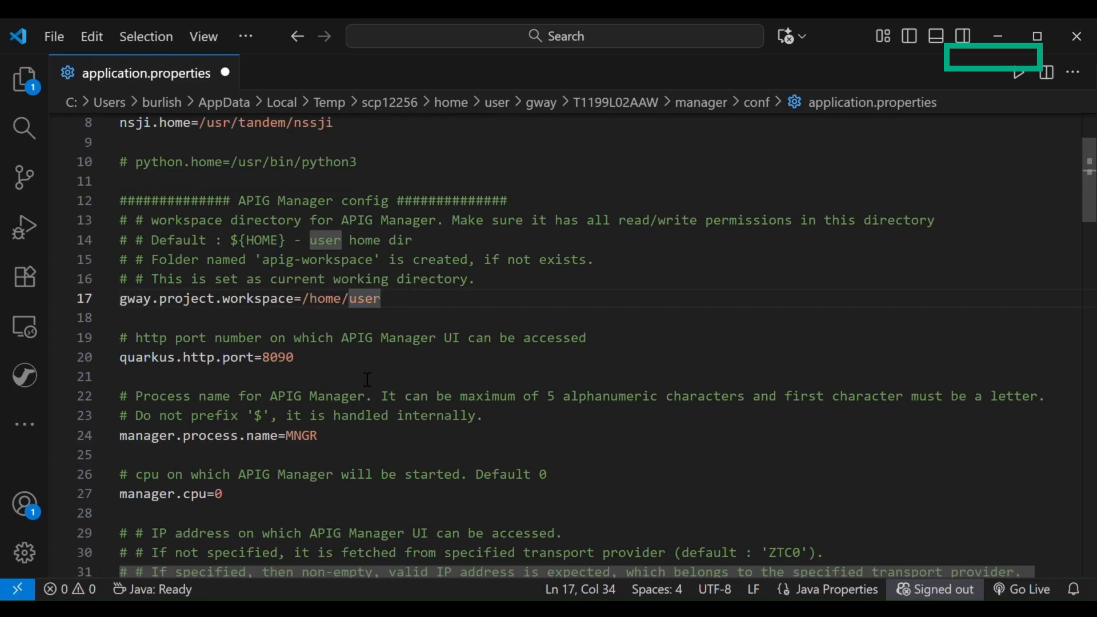
{"action": "double_click", "coordinate": [291, 365]}
{"action": "key", "text": "BackSpace"}
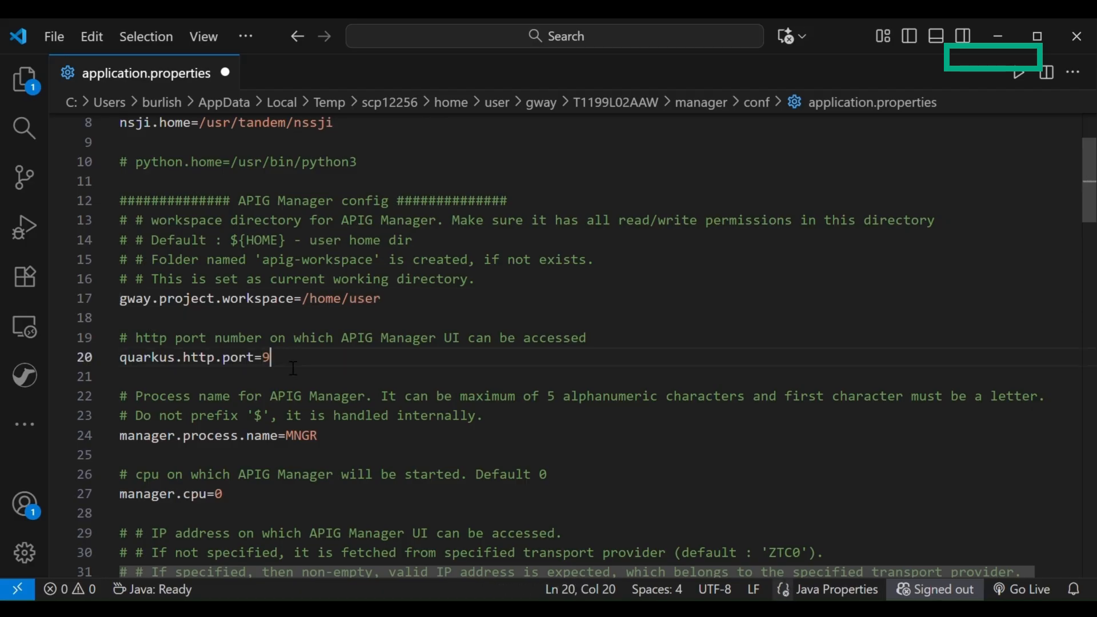
{"action": "type", "text": "9991"}
Set the APIG Manager process name, manager.process.name, to SMGY
{"action": "scroll", "coordinate": [411, 394], "scroll_direction": "down", "scroll_amount": 1}
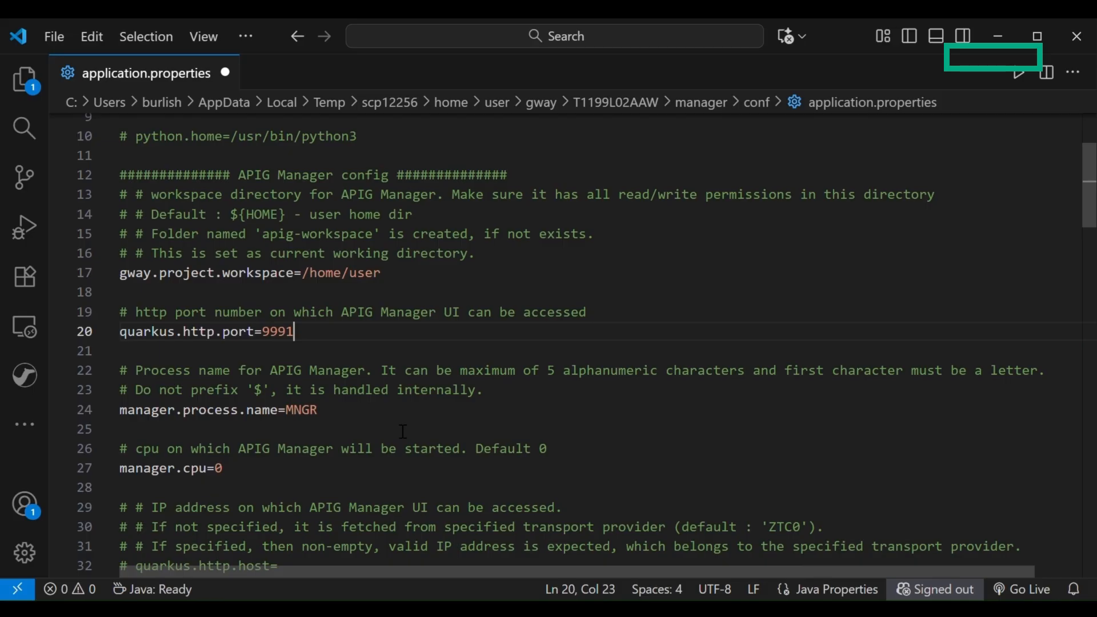
{"action": "scroll", "coordinate": [403, 431], "scroll_direction": "down", "scroll_amount": 1}
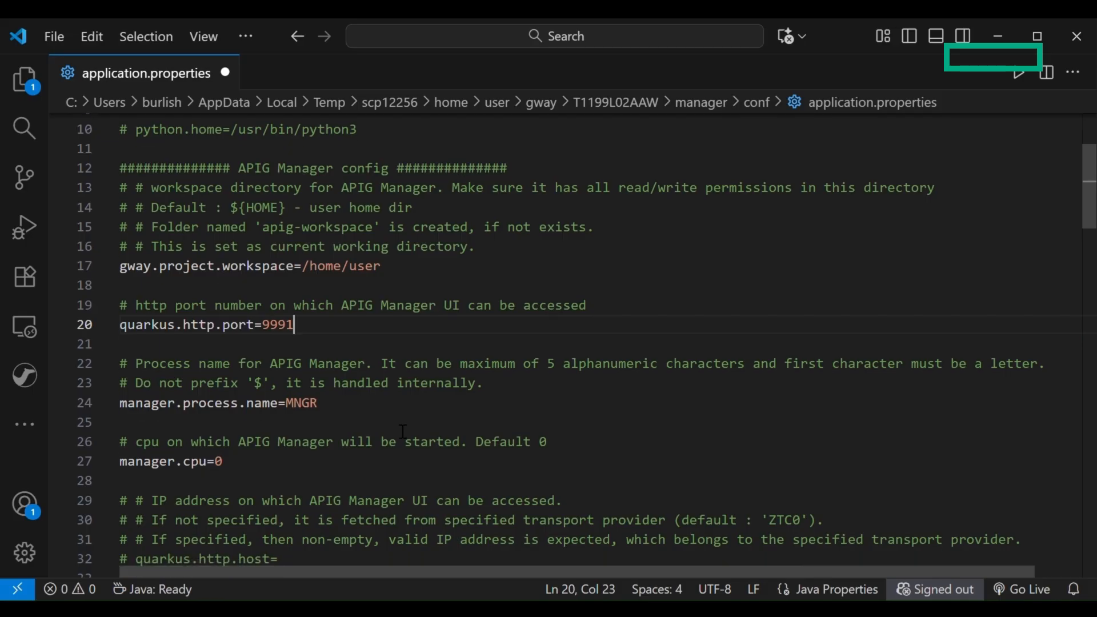
{"action": "double_click", "coordinate": [309, 404]}
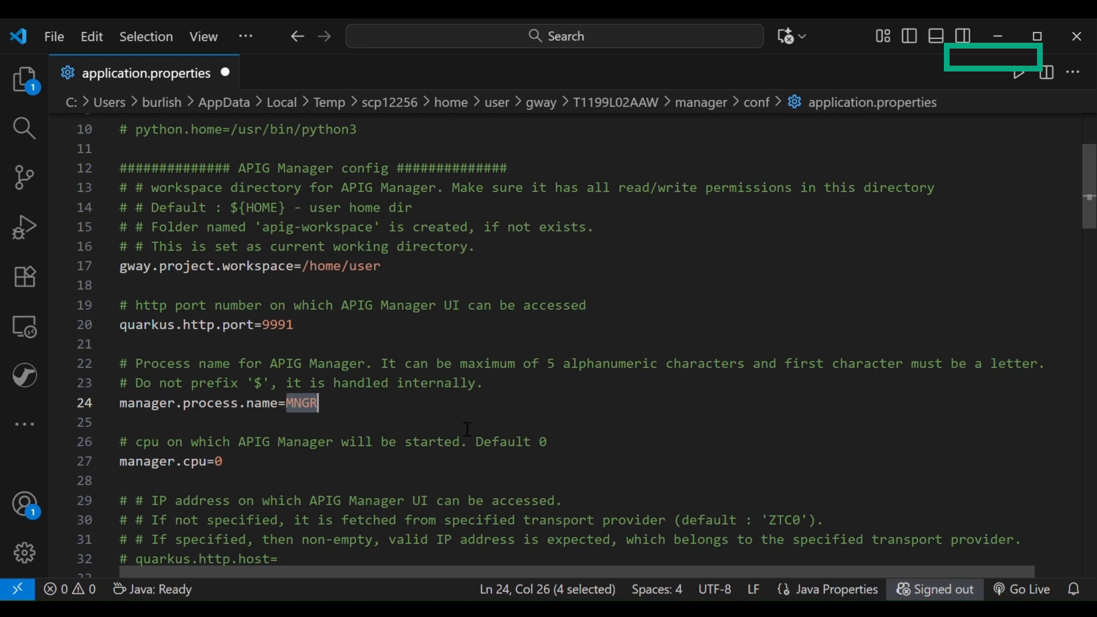
{"action": "type", "text": "S"}
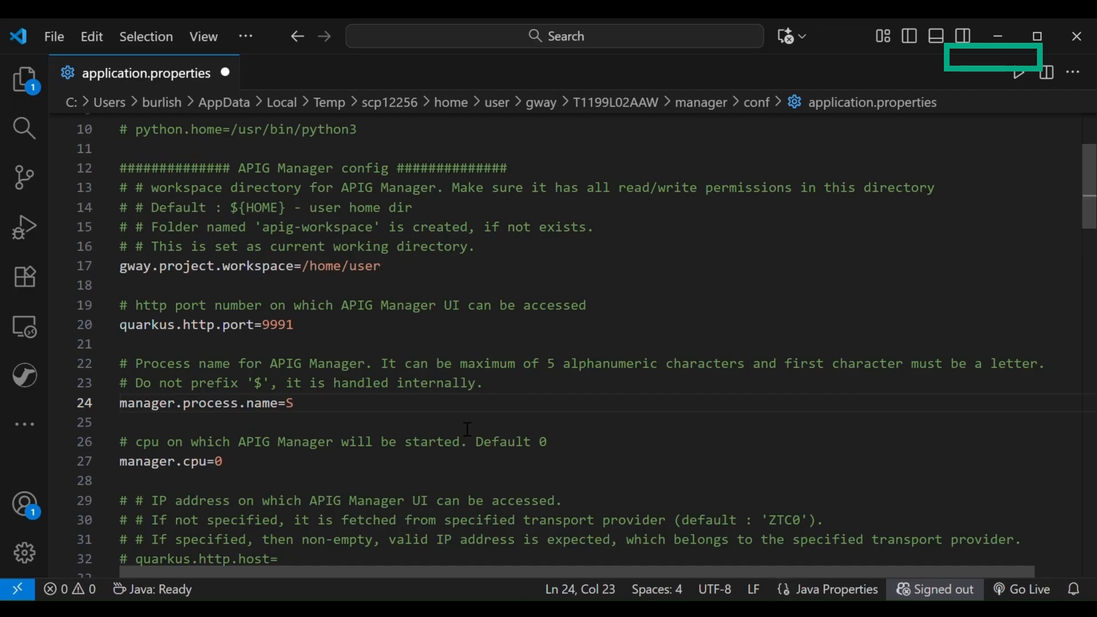
{"action": "type", "text": "MGY"}
Check the manager.cpu setting and toggle the comment on the quarkus.http.host property off and back on
{"action": "scroll", "coordinate": [467, 429], "scroll_direction": "down", "scroll_amount": 1}
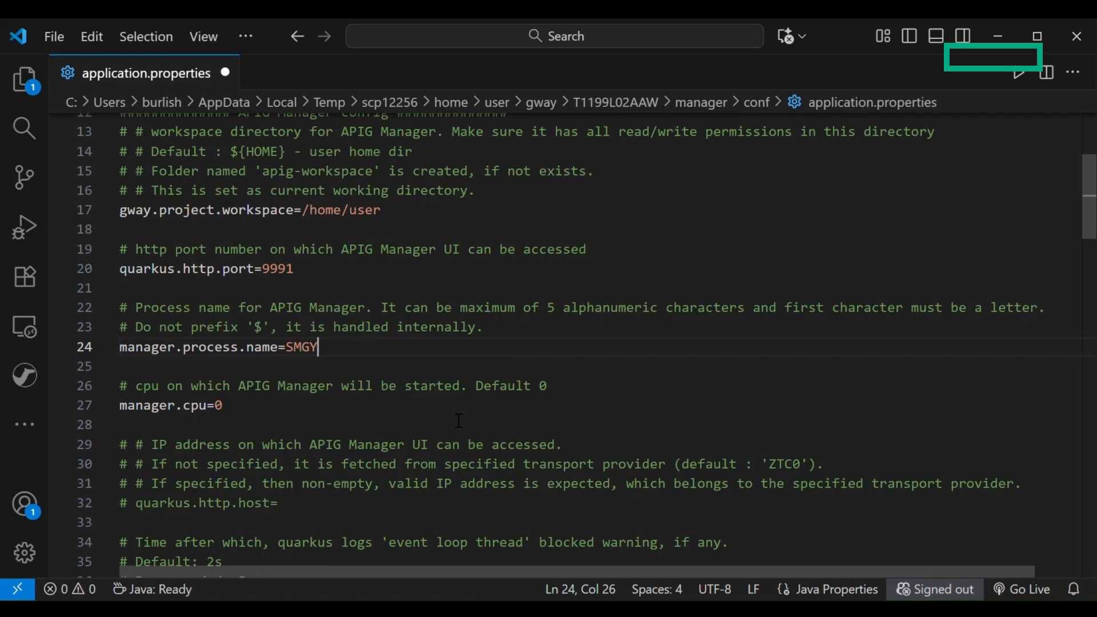
{"action": "key", "text": "Down"}
{"action": "key", "text": "Down"}
{"action": "key", "text": "Down"}
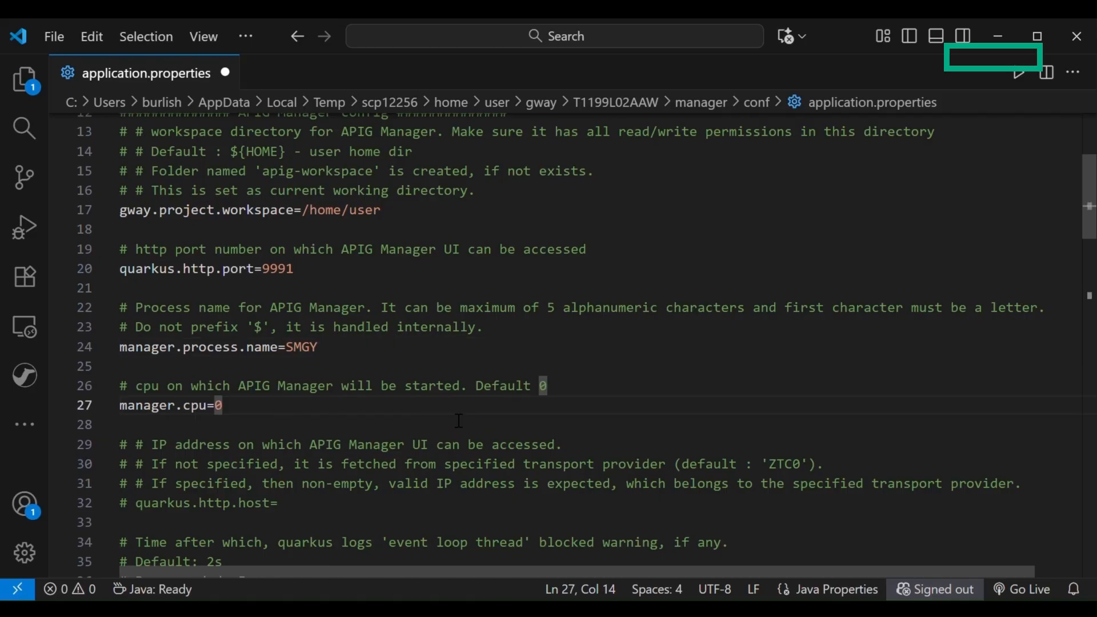
{"action": "scroll", "coordinate": [459, 420], "scroll_direction": "down", "scroll_amount": 1}
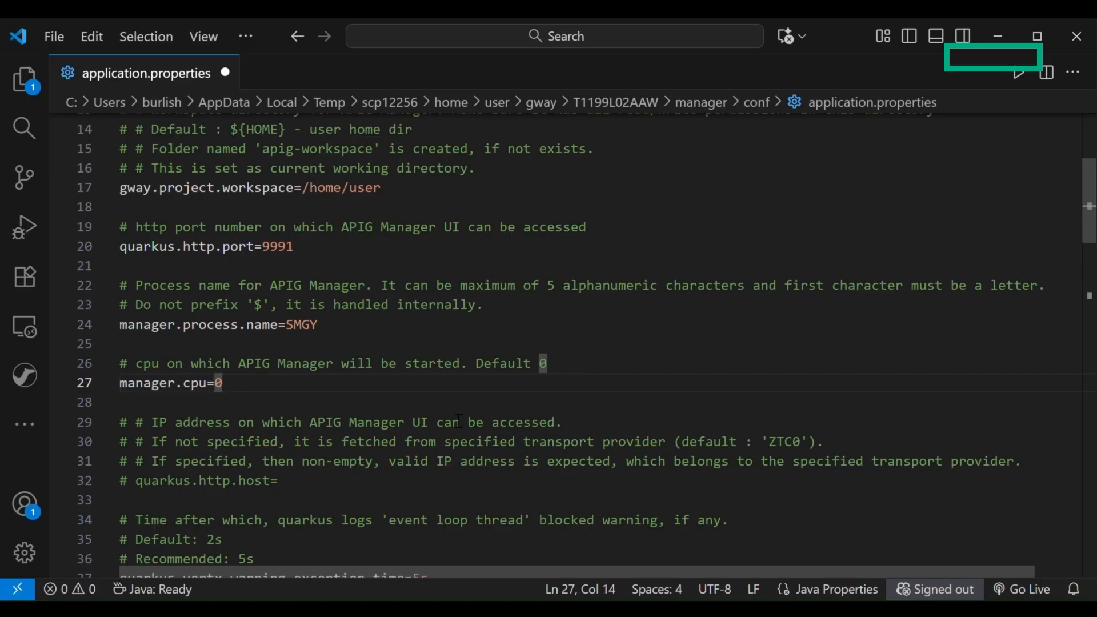
{"action": "scroll", "coordinate": [459, 420], "scroll_direction": "down", "scroll_amount": 3}
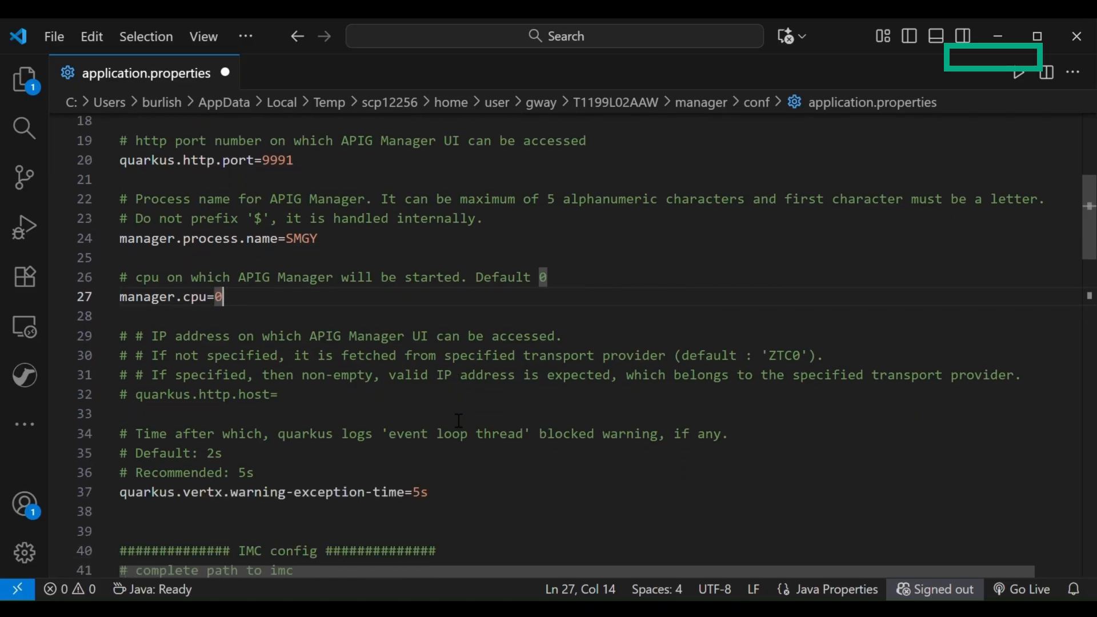
{"action": "left_click", "coordinate": [403, 405]}
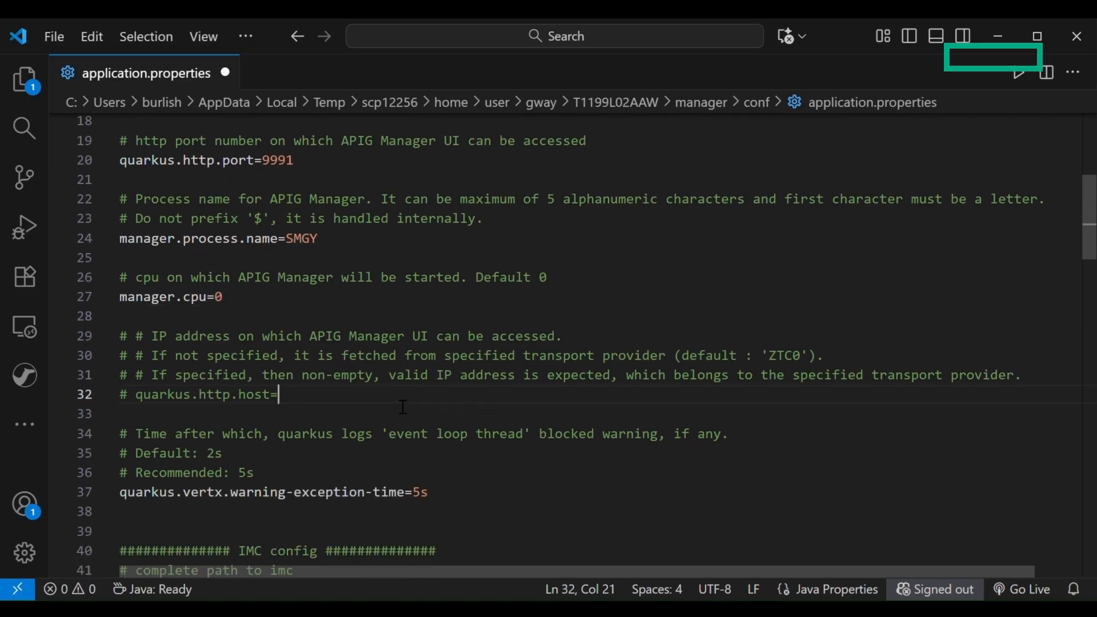
{"action": "key", "text": "ctrl+slash"}
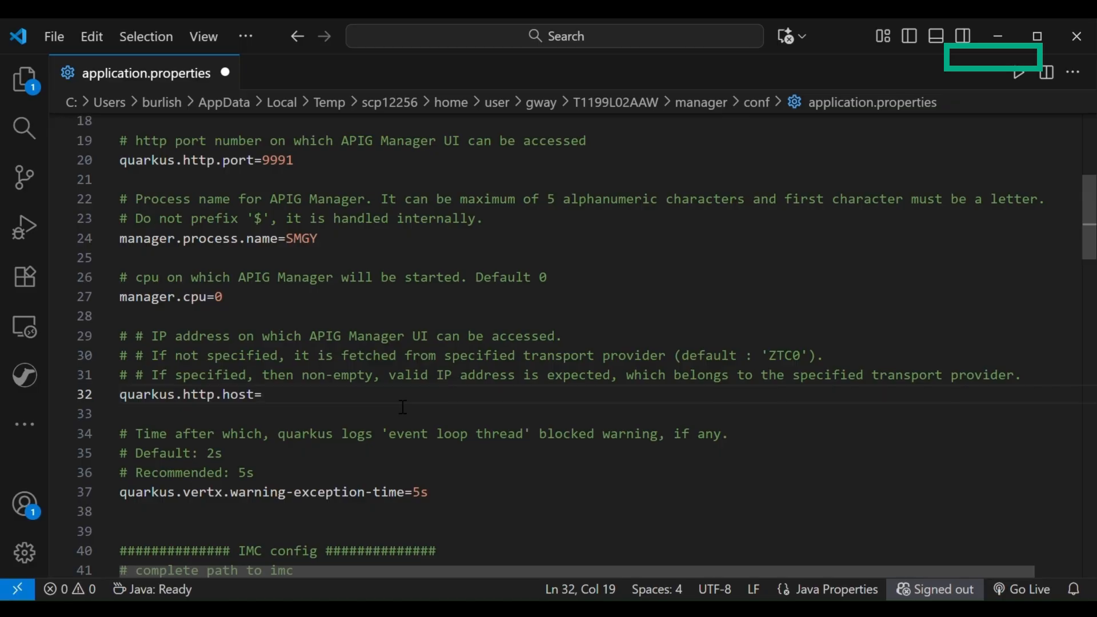
{"action": "key", "text": "ctrl+slash"}
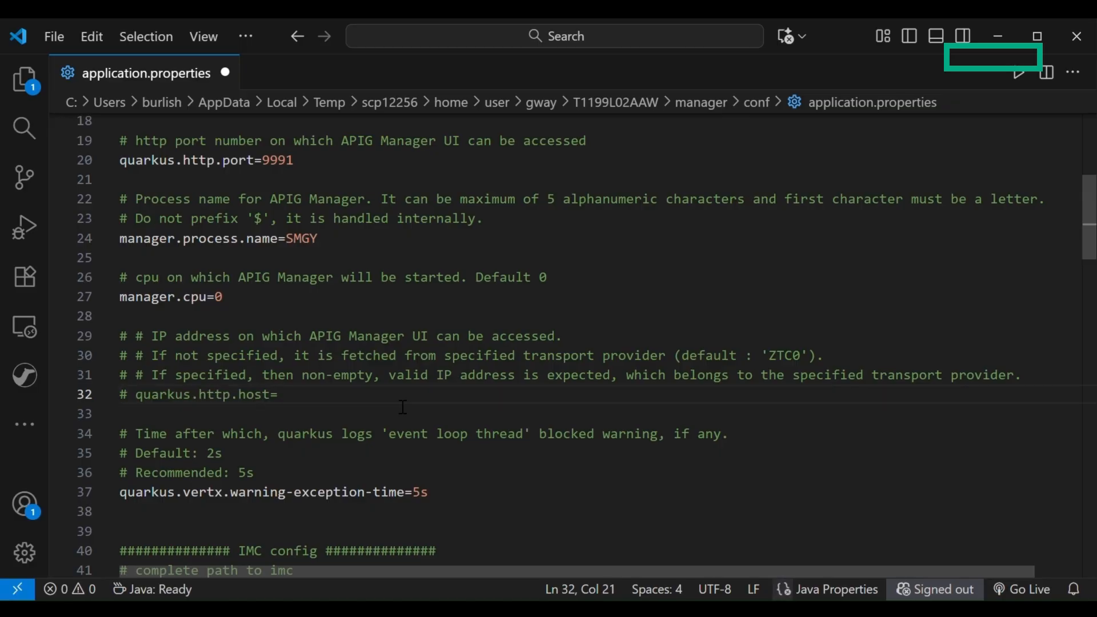
Set imc.port to 2352 in the IMC config section
{"action": "scroll", "coordinate": [402, 407], "scroll_direction": "down", "scroll_amount": 1}
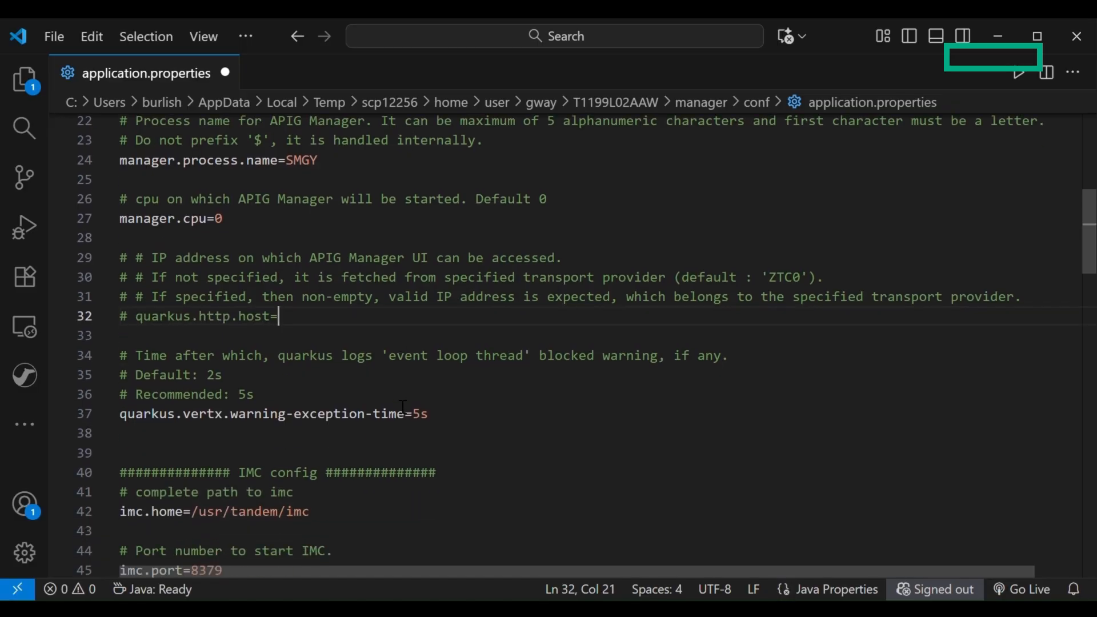
{"action": "left_click", "coordinate": [491, 422]}
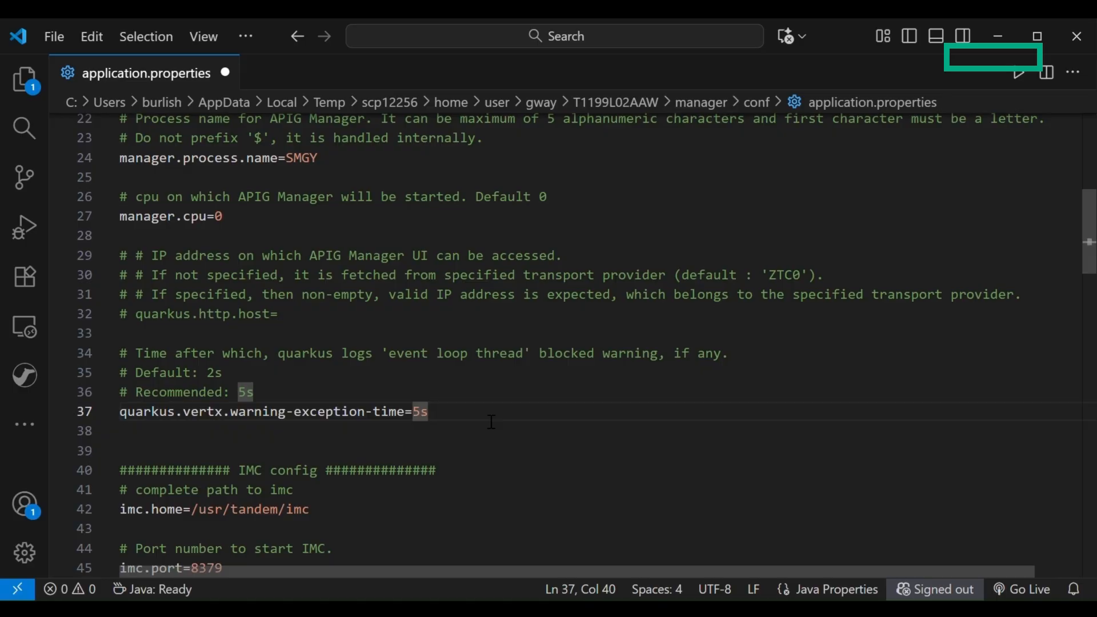
{"action": "scroll", "coordinate": [491, 421], "scroll_direction": "down", "scroll_amount": 1}
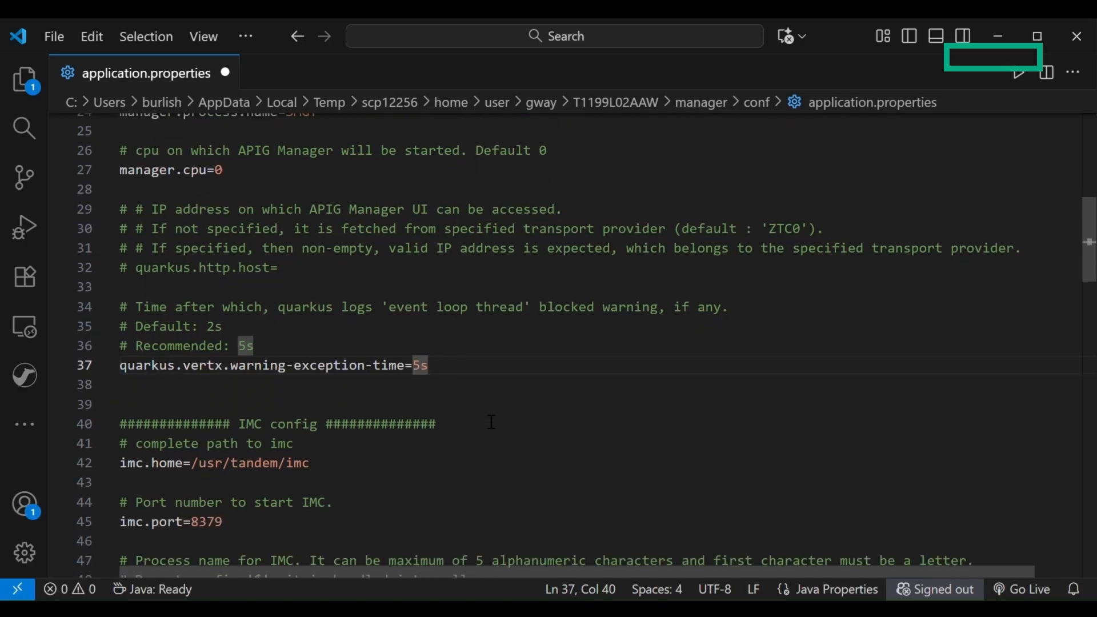
{"action": "scroll", "coordinate": [492, 422], "scroll_direction": "down", "scroll_amount": 2}
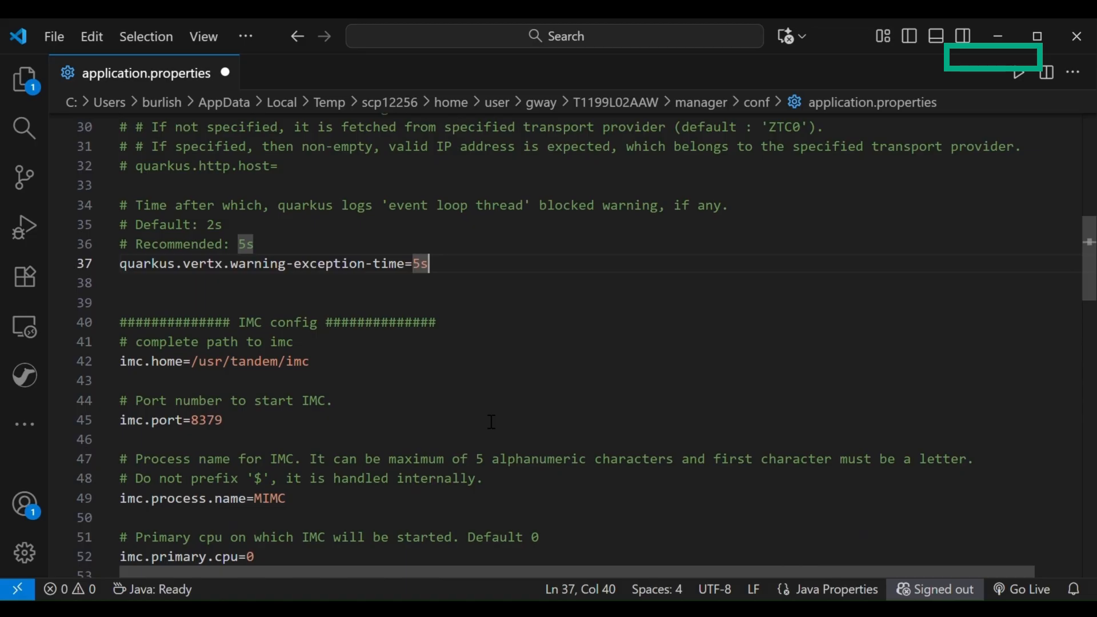
{"action": "left_click", "coordinate": [440, 363]}
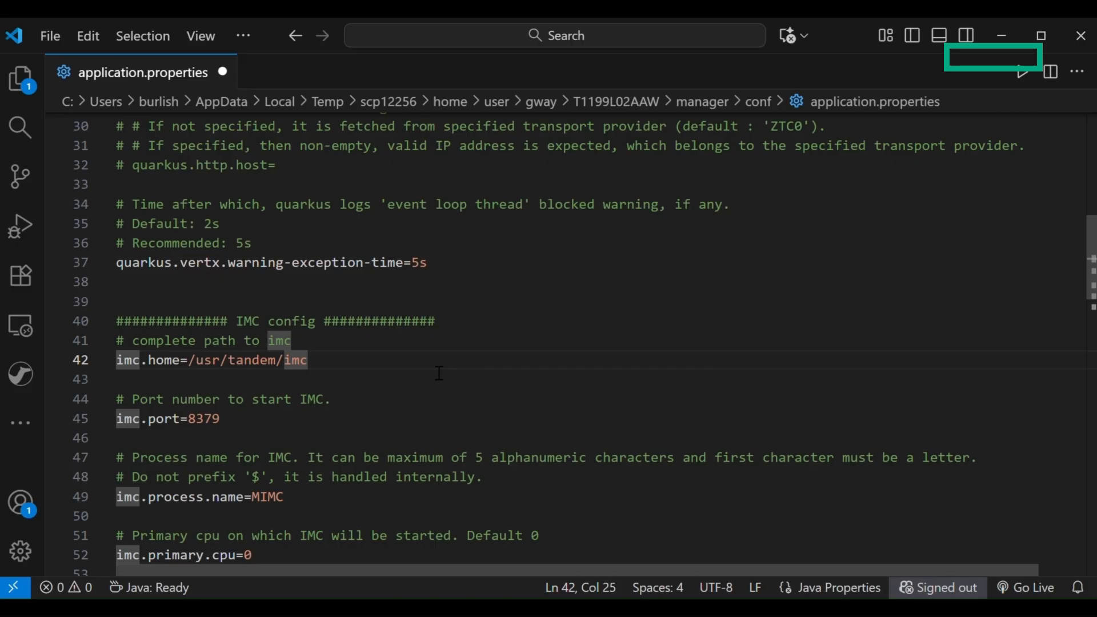
{"action": "scroll", "coordinate": [439, 373], "scroll_direction": "down", "scroll_amount": 1}
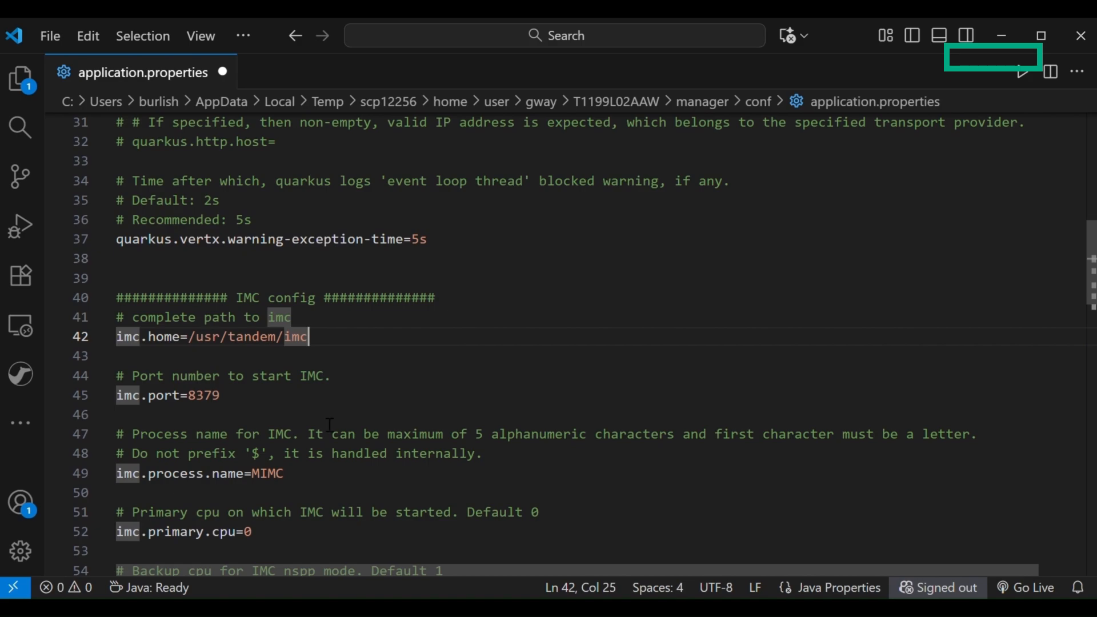
{"action": "double_click", "coordinate": [222, 412]}
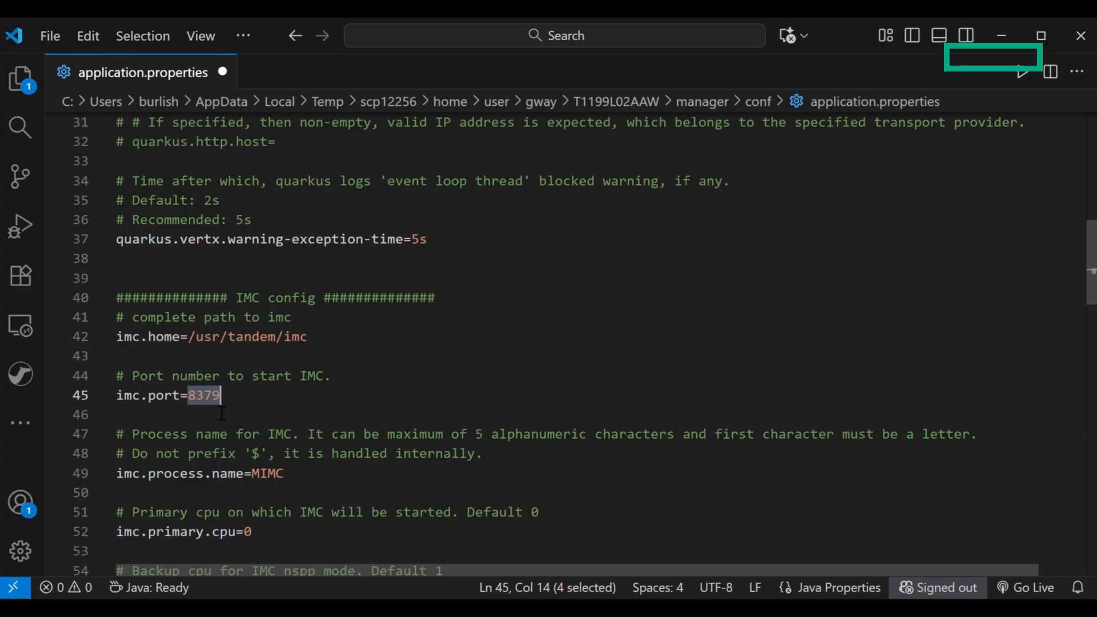
{"action": "type", "text": "2352"}
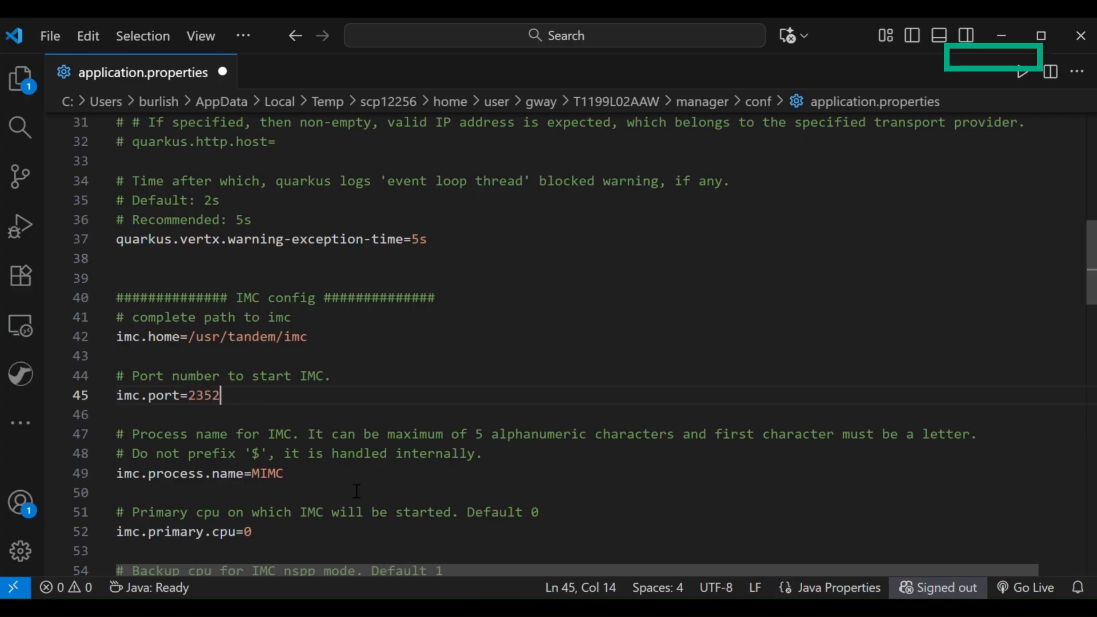
Set the IMC process name, imc.process.name, to SIMC
{"action": "double_click", "coordinate": [316, 479]}
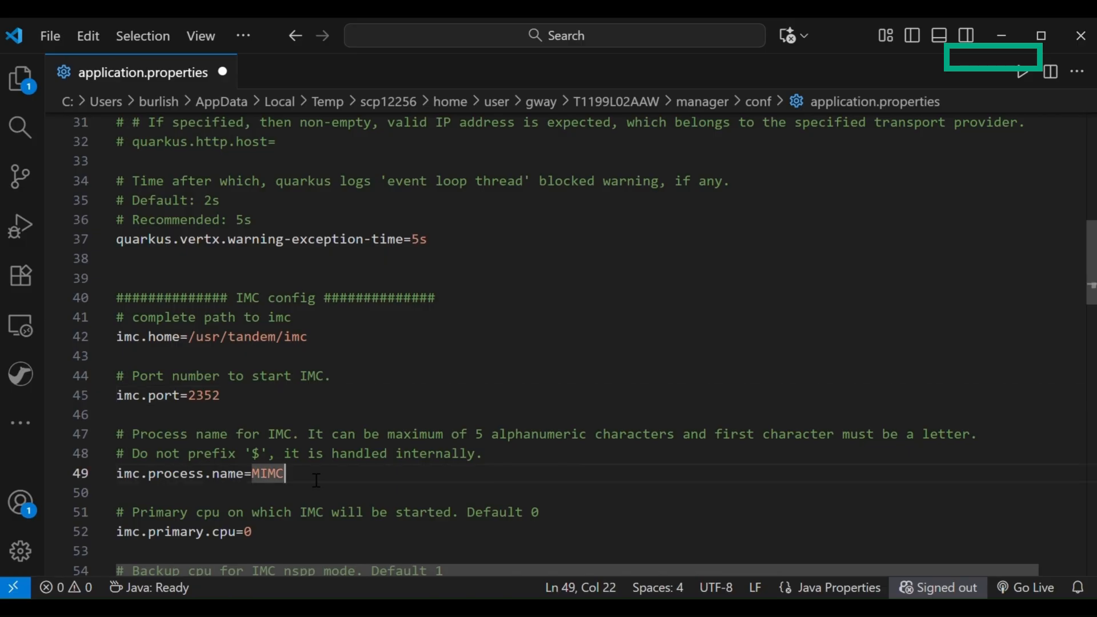
{"action": "scroll", "coordinate": [316, 480], "scroll_direction": "down", "scroll_amount": 1}
{"action": "scroll", "coordinate": [316, 480], "scroll_direction": "down", "scroll_amount": 1}
{"action": "type", "text": "SI"}
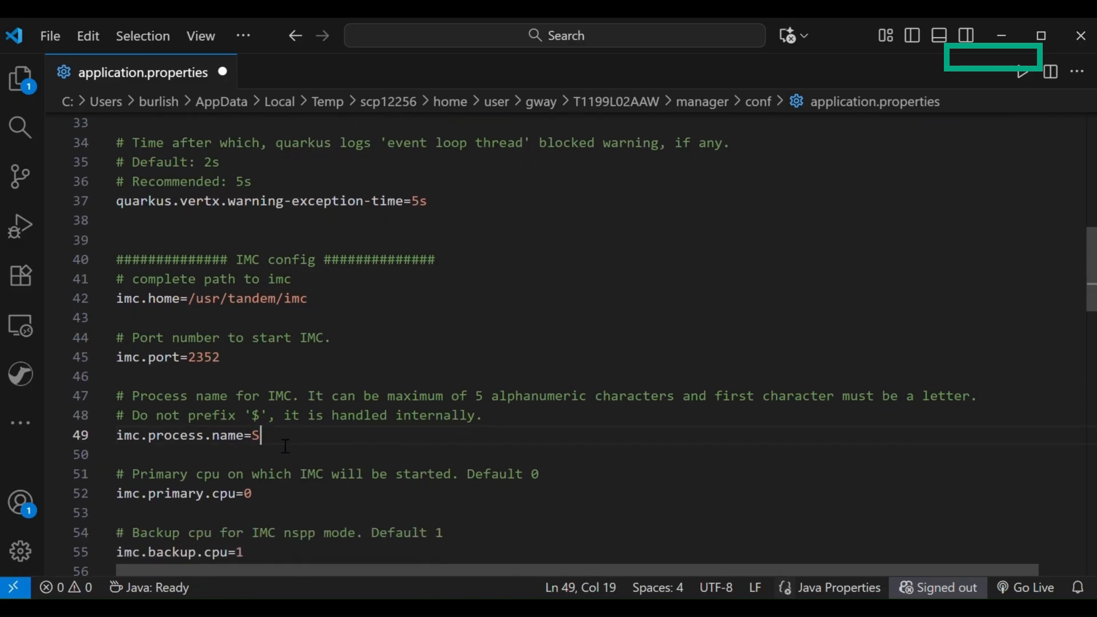
{"action": "type", "text": "MC"}
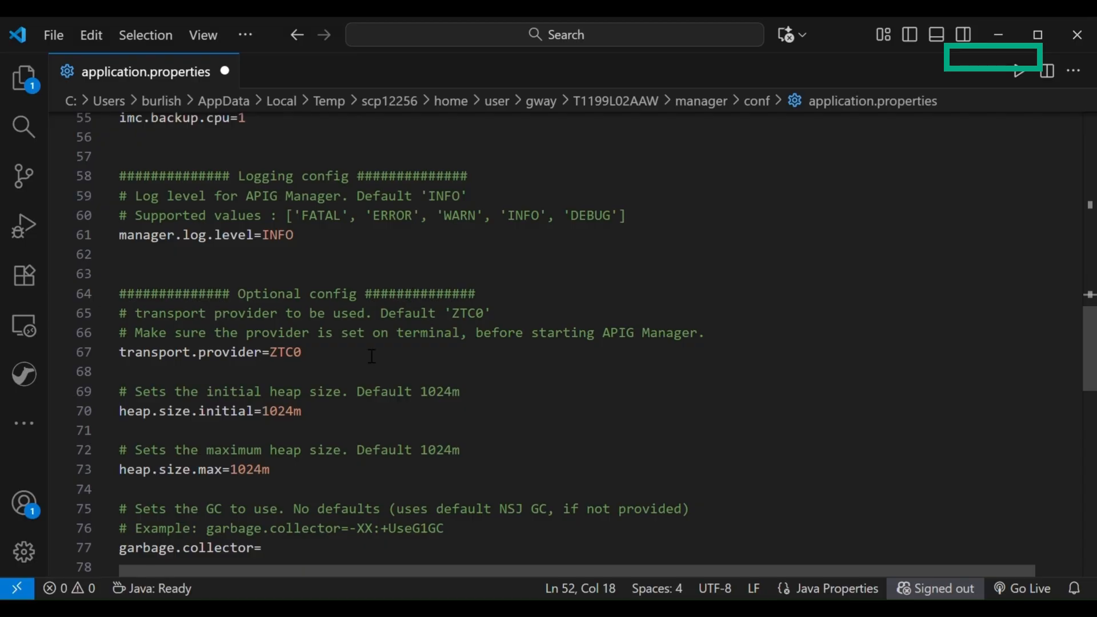
Uncomment the SSL config section of application.properties, from the SSL port through the key-store key password properties
{"action": "scroll", "coordinate": [372, 356], "scroll_direction": "down", "scroll_amount": 2}
{"action": "scroll", "coordinate": [371, 356], "scroll_direction": "down", "scroll_amount": 2}
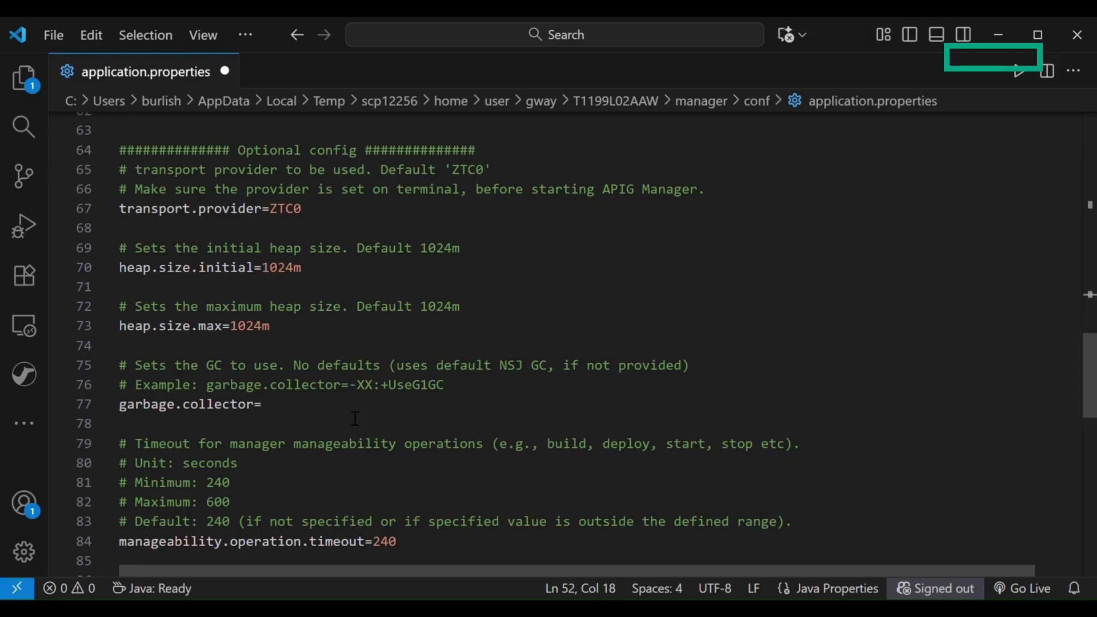
{"action": "scroll", "coordinate": [355, 400], "scroll_direction": "down", "scroll_amount": 1}
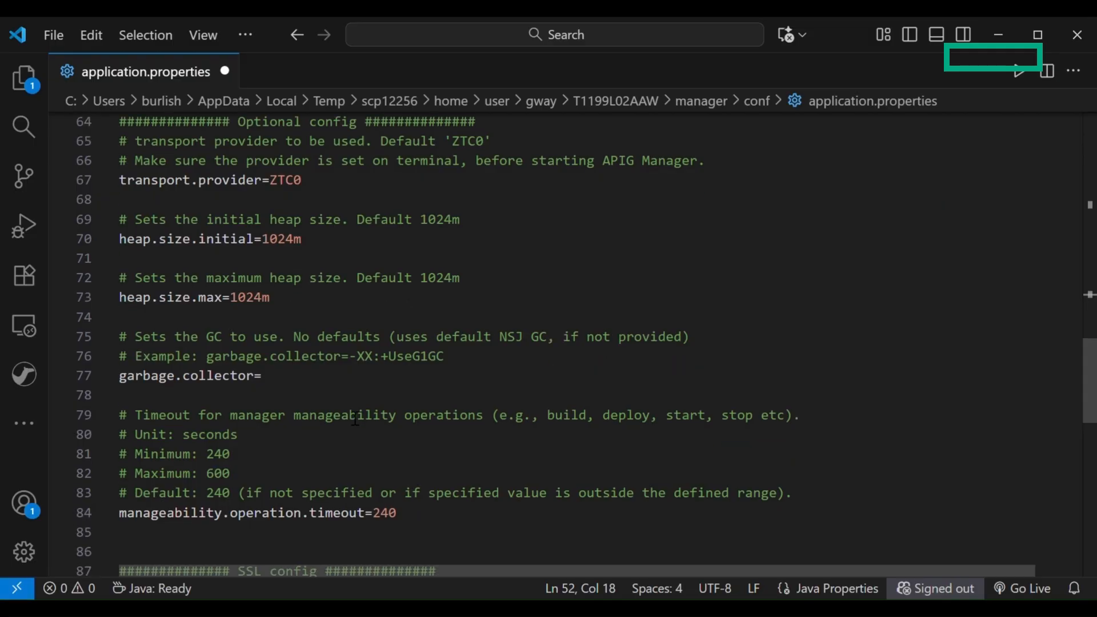
{"action": "scroll", "coordinate": [357, 375], "scroll_direction": "down", "scroll_amount": 2}
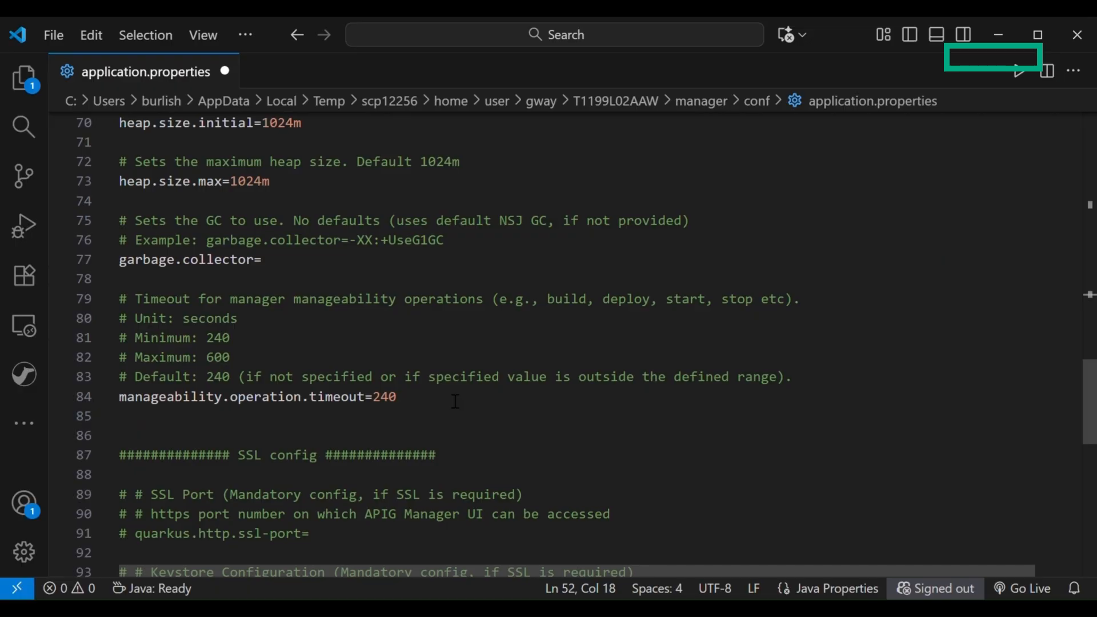
{"action": "left_click", "coordinate": [455, 401]}
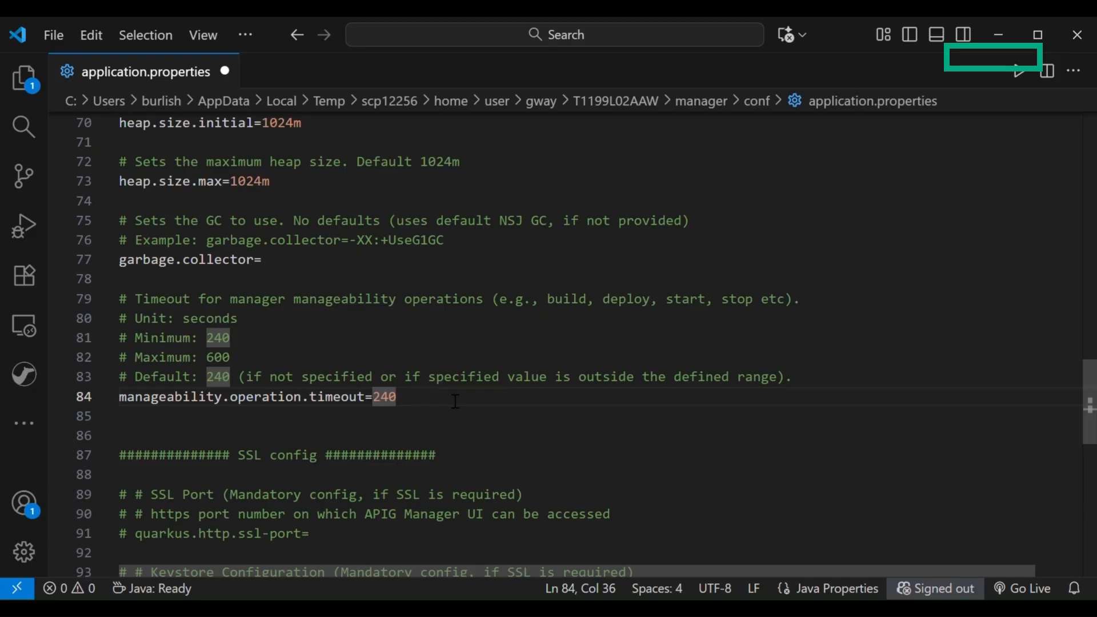
{"action": "scroll", "coordinate": [455, 402], "scroll_direction": "down", "scroll_amount": 5}
{"action": "double_click", "coordinate": [266, 190]}
{"action": "left_click_drag", "start_coordinate": [266, 189], "coordinate": [328, 502]}
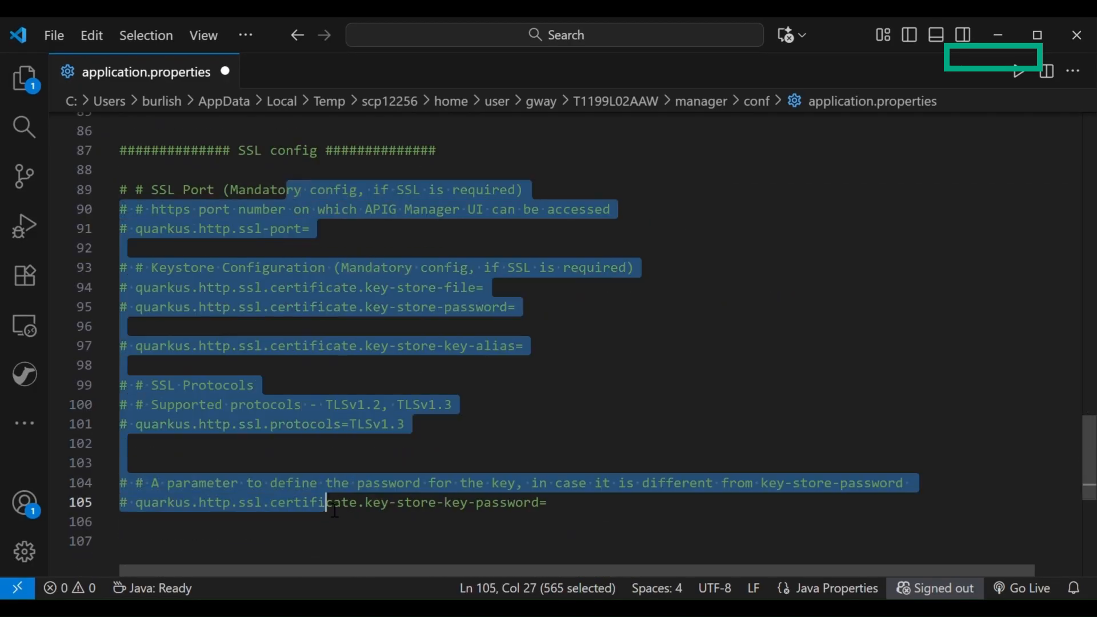
{"action": "key", "text": "ctrl+slash"}
{"action": "scroll", "coordinate": [336, 510], "scroll_direction": "down", "scroll_amount": 1}
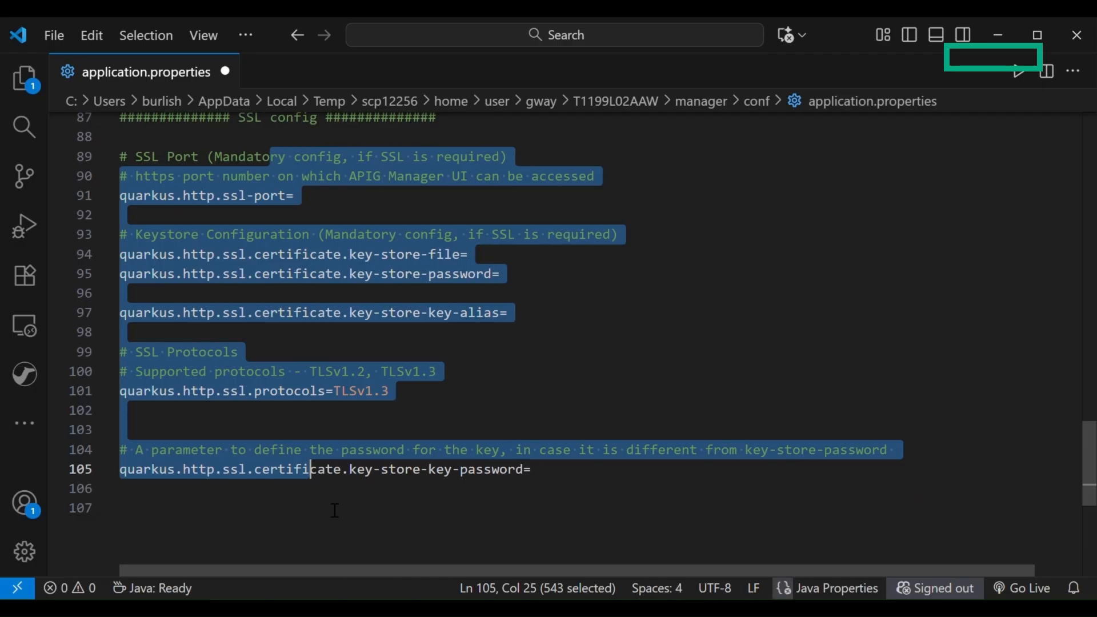
Set quarkus.http.ssl-port to 9992 in the SSL config section
{"action": "left_click", "coordinate": [332, 206]}
{"action": "scroll", "coordinate": [331, 210], "scroll_direction": "up", "scroll_amount": 1}
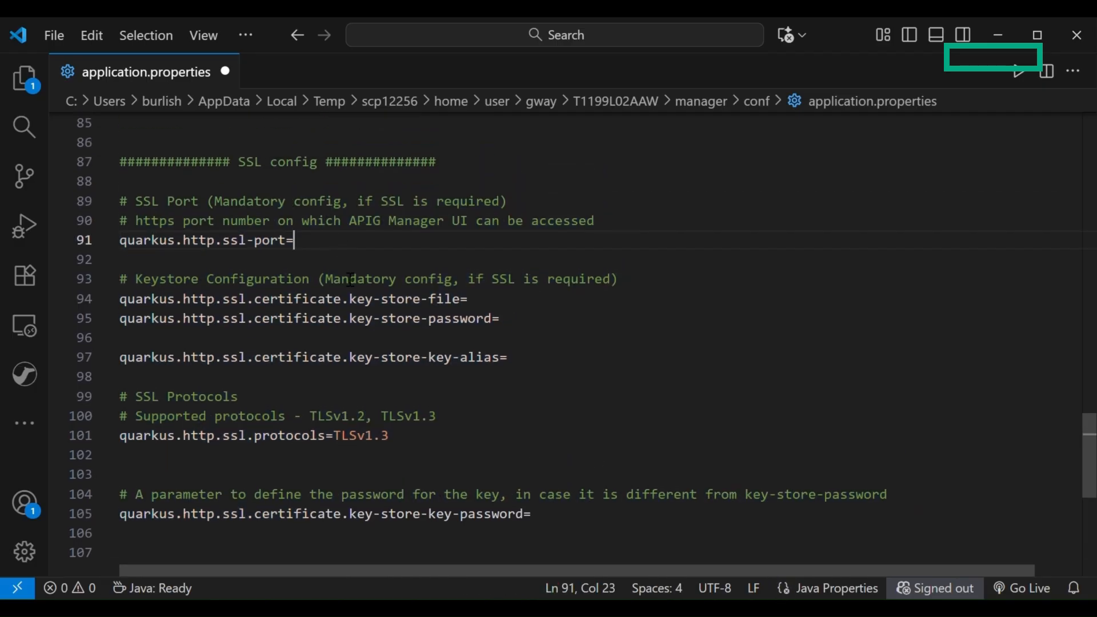
{"action": "type", "text": "9992"}
Set the key-store-file property to /home/user/keystore/test.jks and enter the keystore password in the key-store-password property
{"action": "left_click", "coordinate": [502, 307]}
{"action": "type", "text": "/h"}
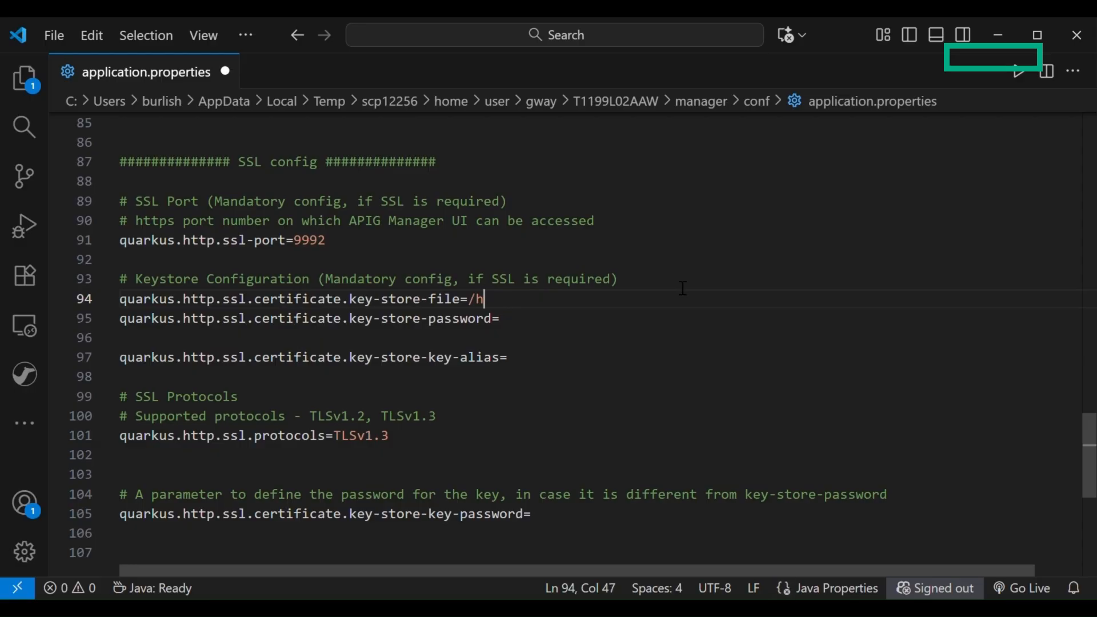
{"action": "type", "text": "ome/user/keys"}
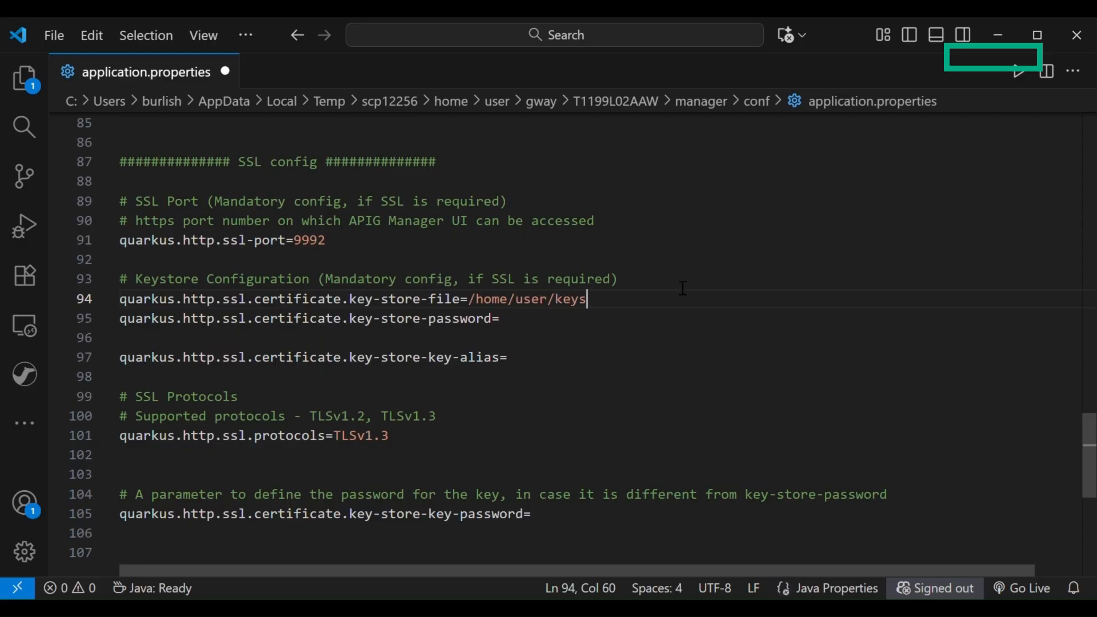
{"action": "type", "text": "tore/test.jks"}
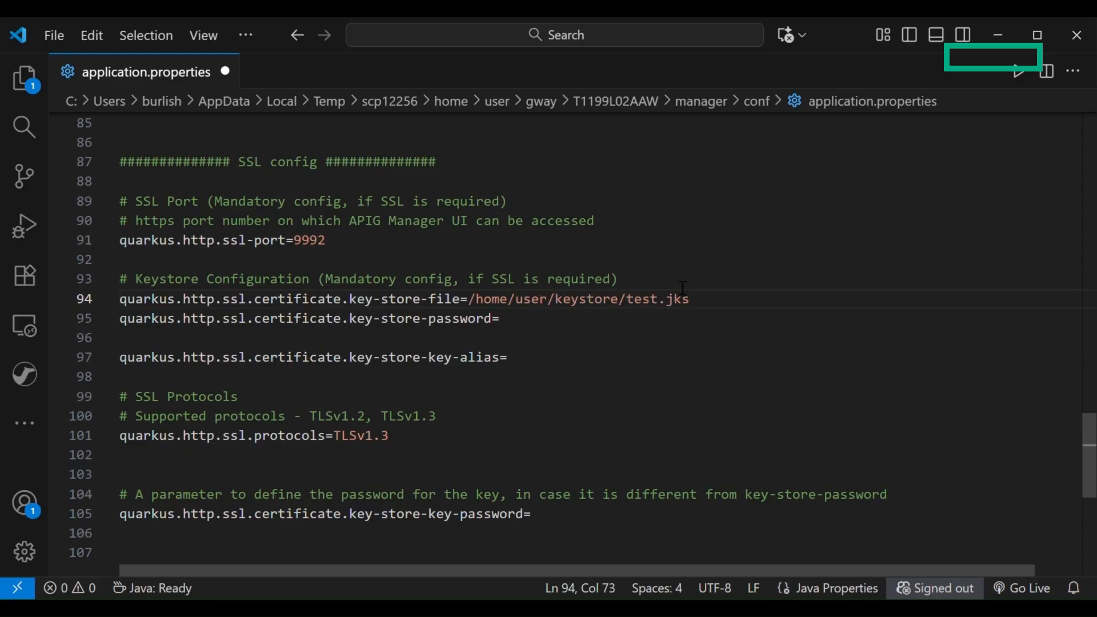
{"action": "left_click", "coordinate": [587, 328]}
{"action": "type", "text": "changeit"}
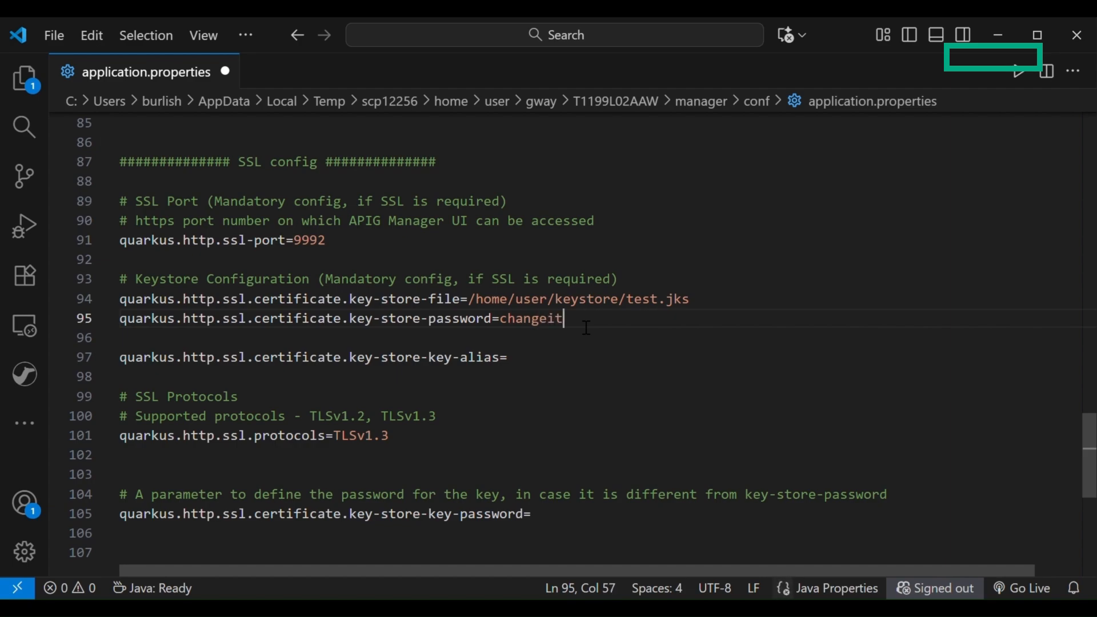
Comment out the key-store-key-alias property and review the SSL protocols and key-store-key-password settings
{"action": "left_click", "coordinate": [555, 368]}
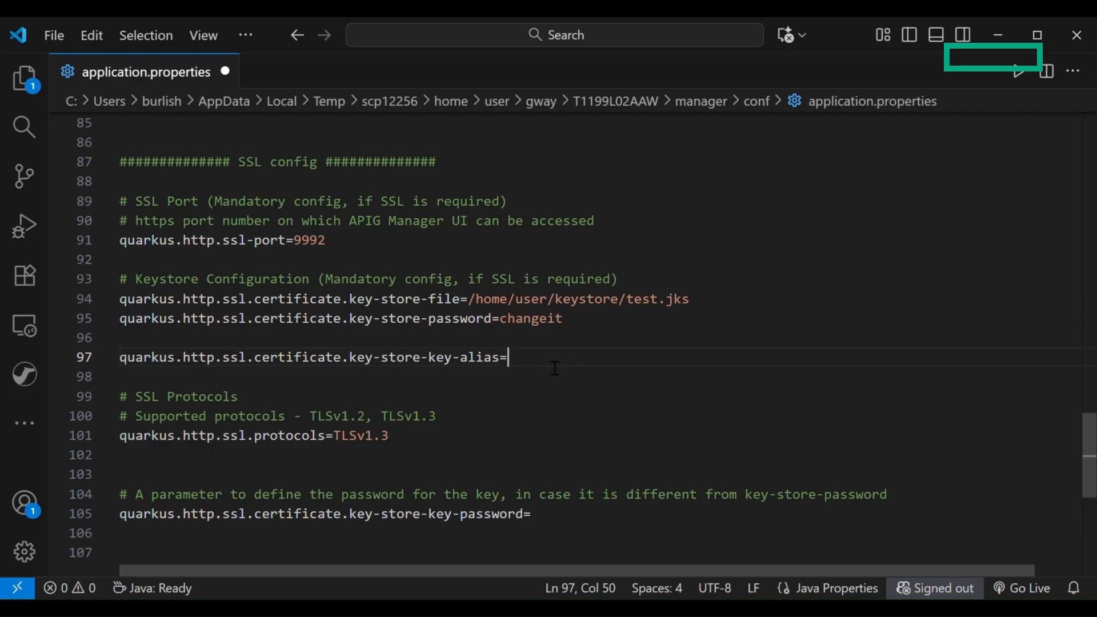
{"action": "key", "text": "ctrl+slash"}
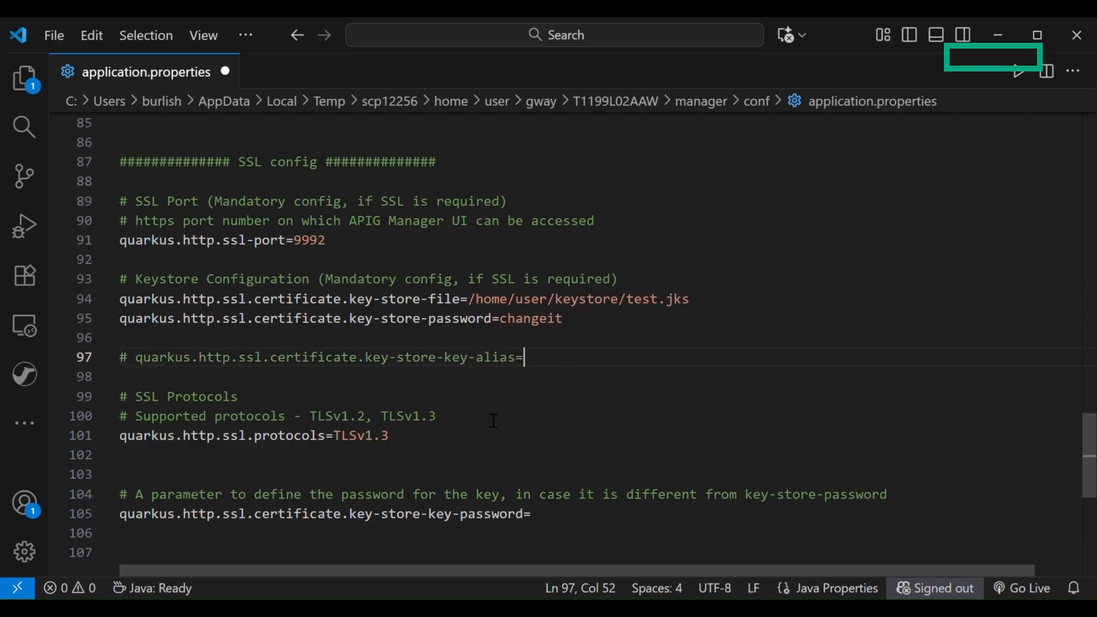
{"action": "left_click", "coordinate": [483, 444]}
{"action": "scroll", "coordinate": [483, 450], "scroll_direction": "down", "scroll_amount": 2}
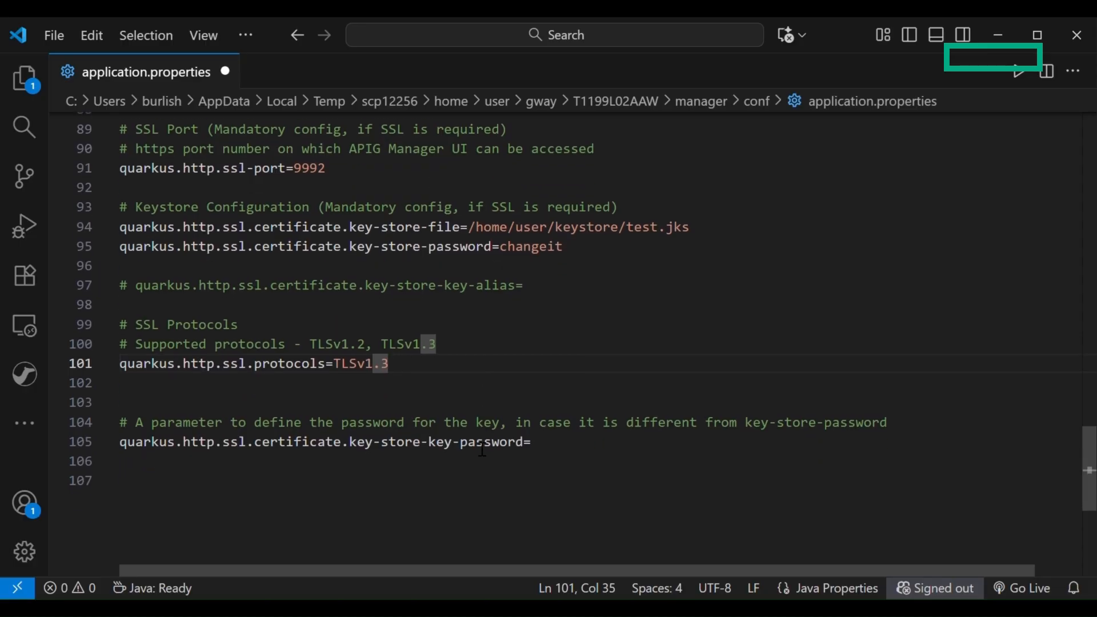
{"action": "left_click", "coordinate": [601, 421]}
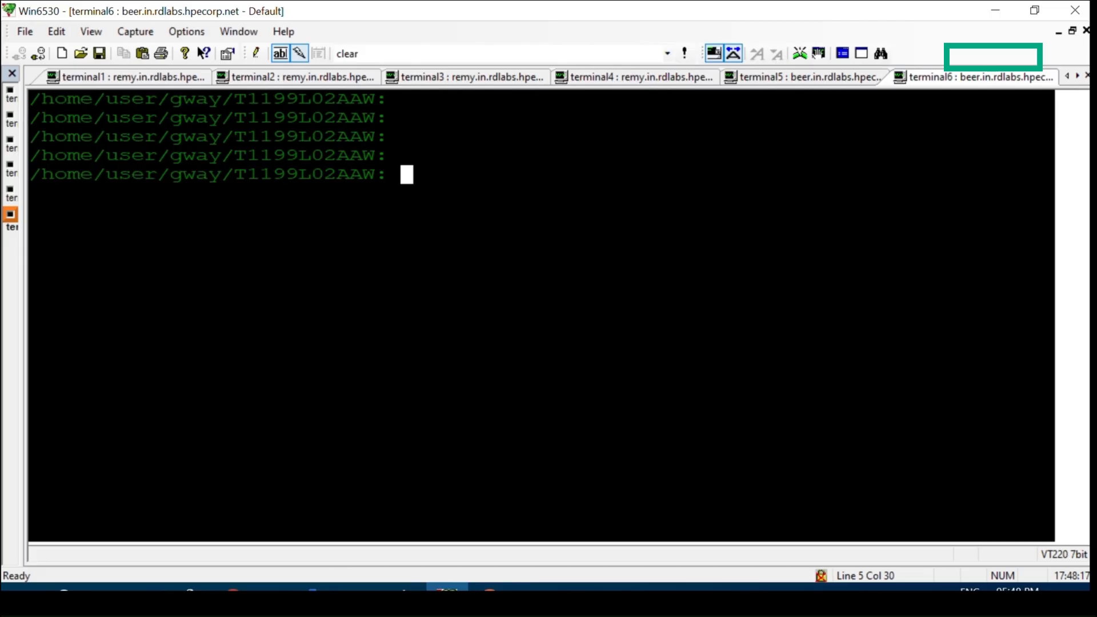
In the Win6530 terminal, list the contents of the T1199L02AAW directory with ls and highlight gwaycli
{"action": "type", "text": "ls"}
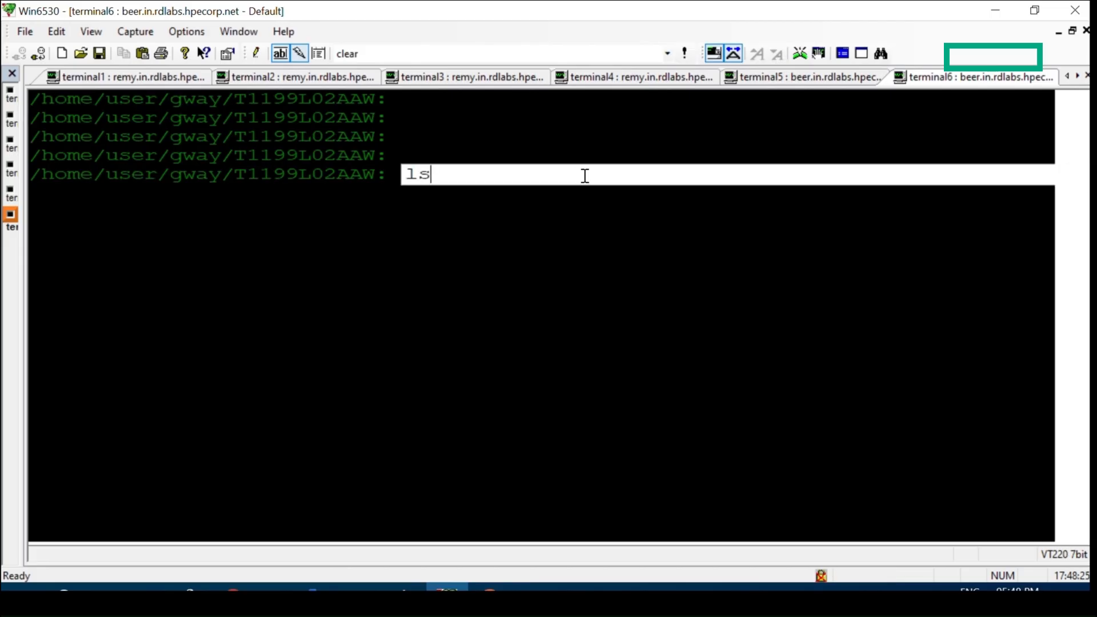
{"action": "key", "text": "Return"}
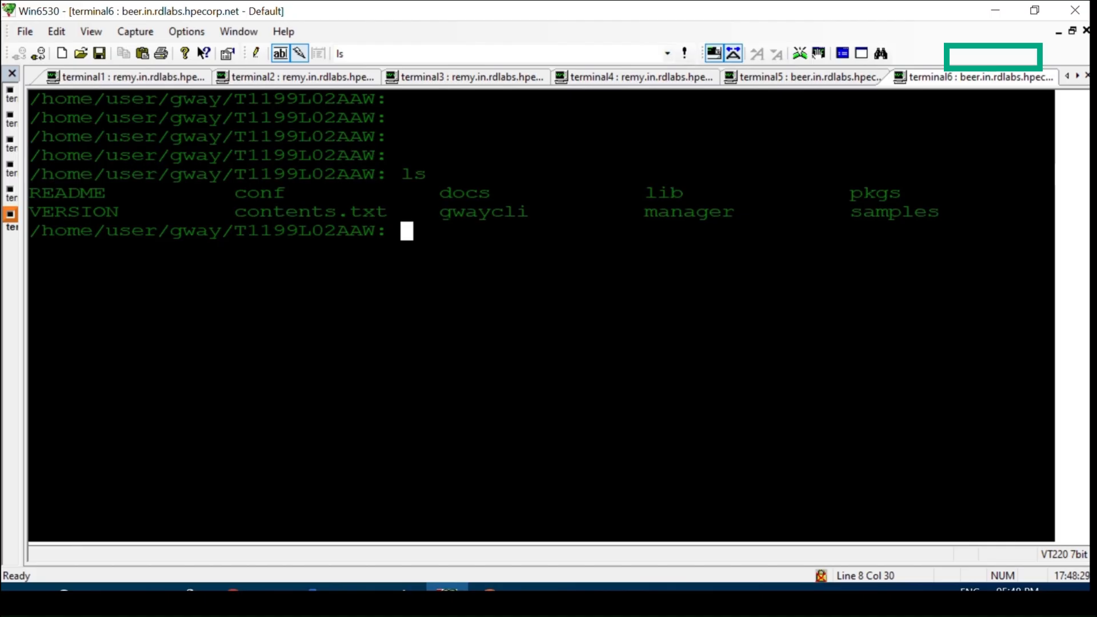
{"action": "left_click_drag", "start_coordinate": [439, 212], "coordinate": [541, 212]}
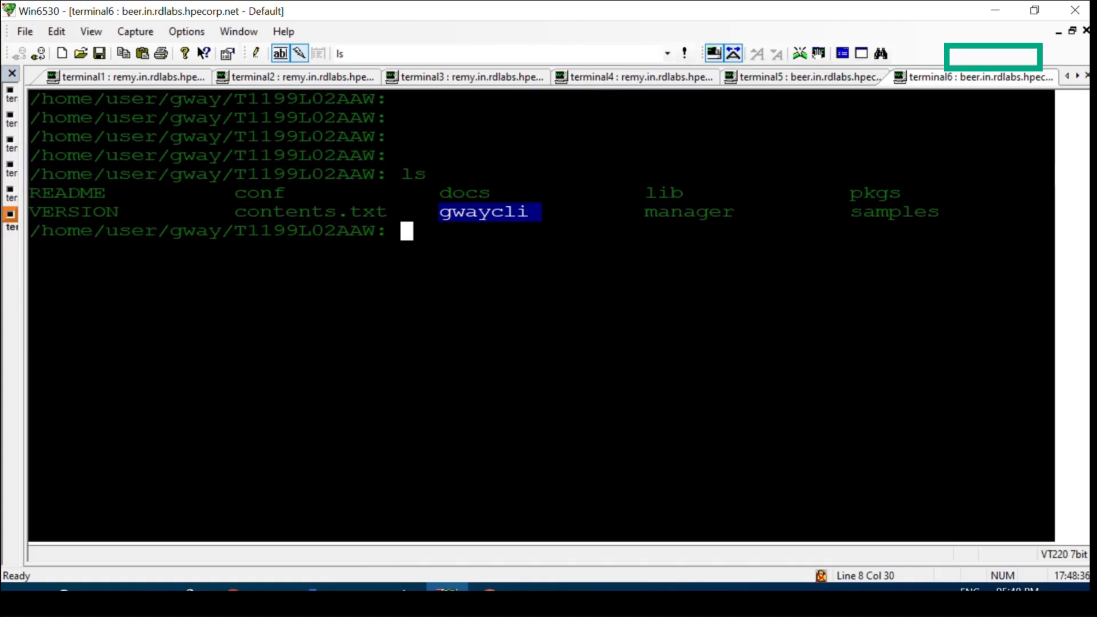
{"action": "key", "text": "Return"}
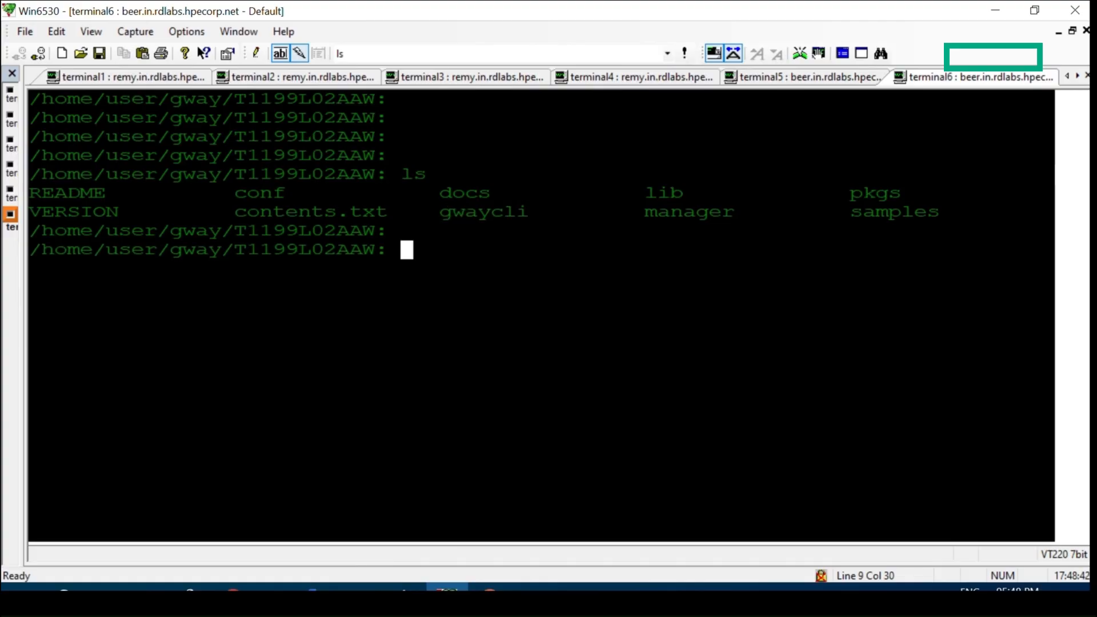
{"action": "key", "text": "Return"}
Start the API Gateway manager by running ./gwaycli start-manager -c ./manager/conf/application.properties
{"action": "type", "text": "./"}
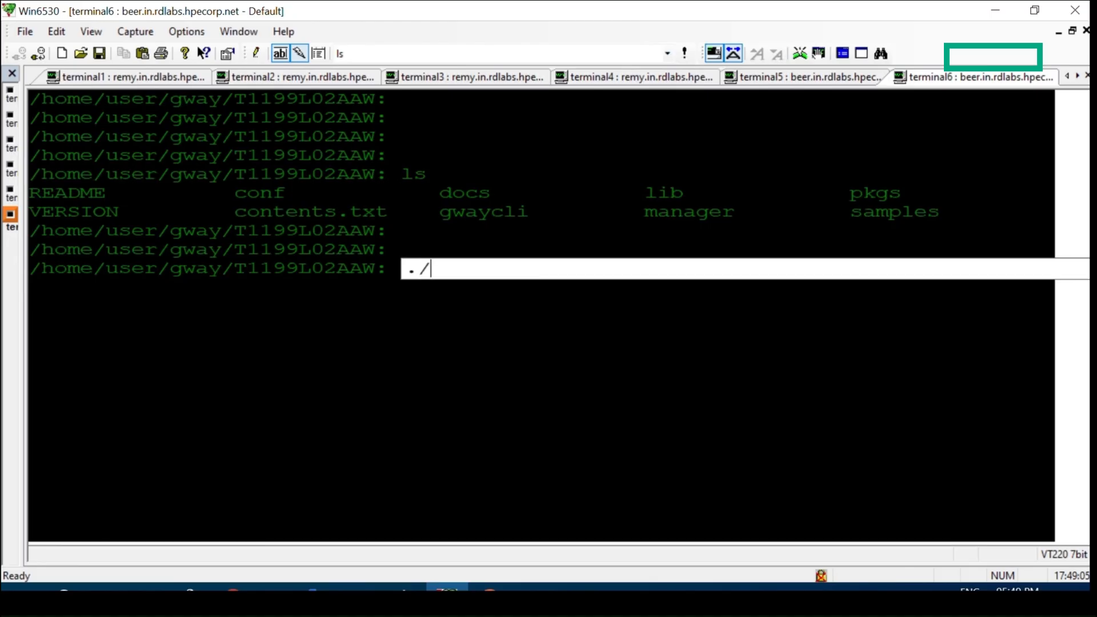
{"action": "type", "text": "gwaycli start"}
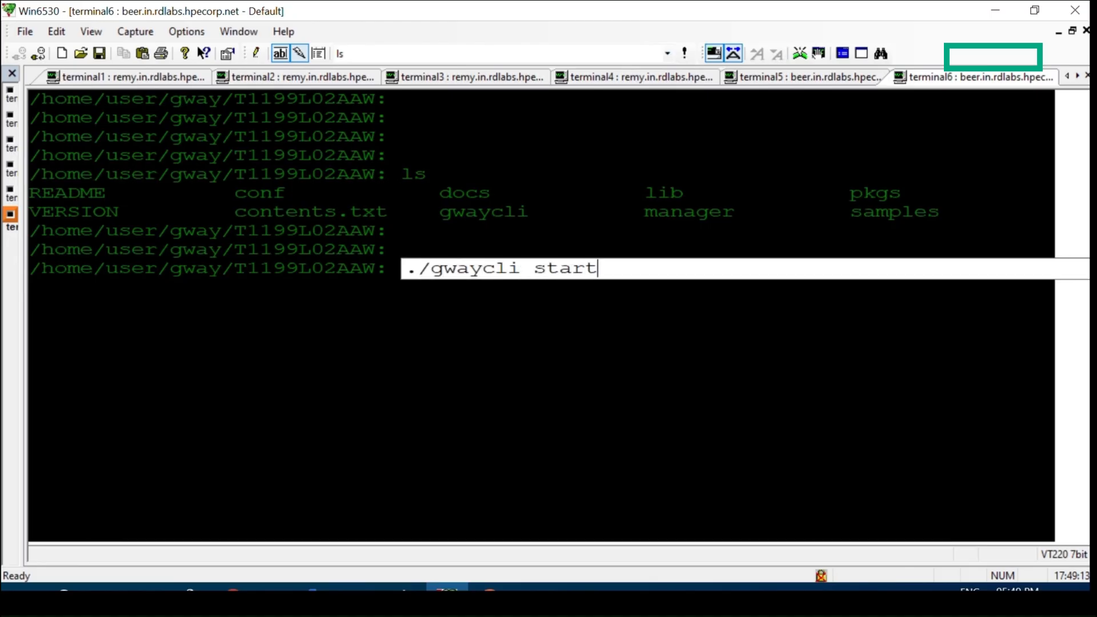
{"action": "type", "text": "-manager"}
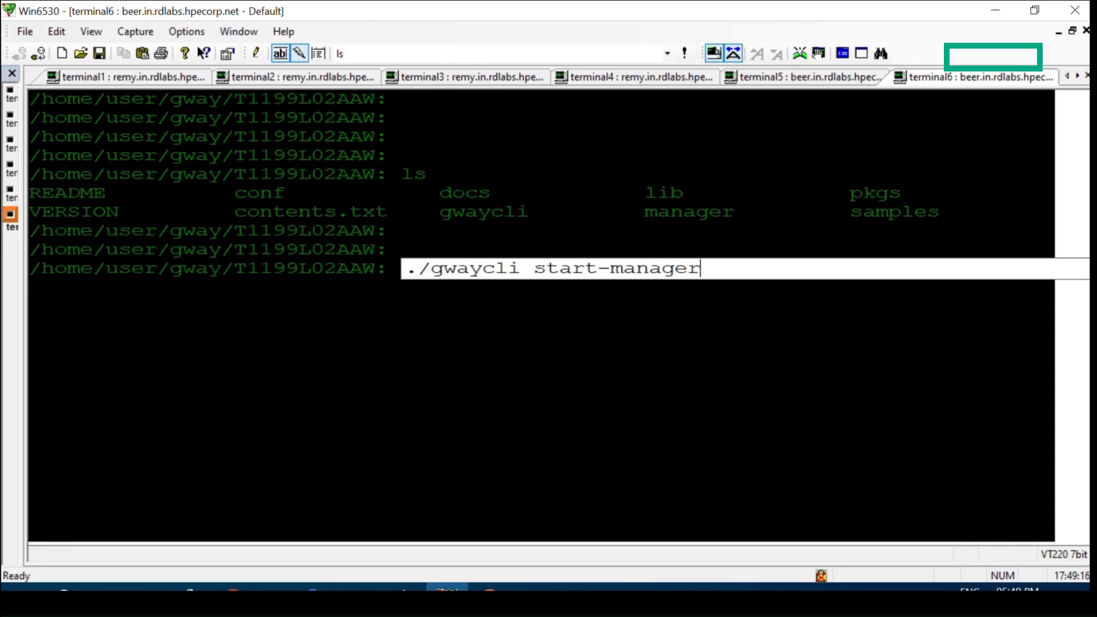
{"action": "type", "text": " -c ./manager/conf"}
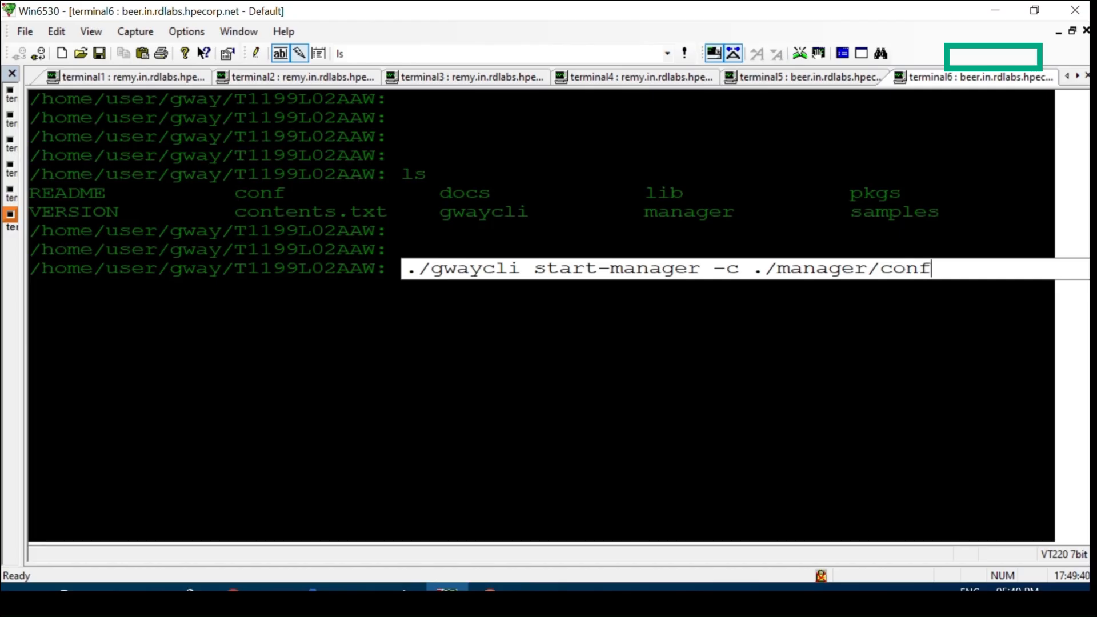
{"action": "type", "text": "/applica"}
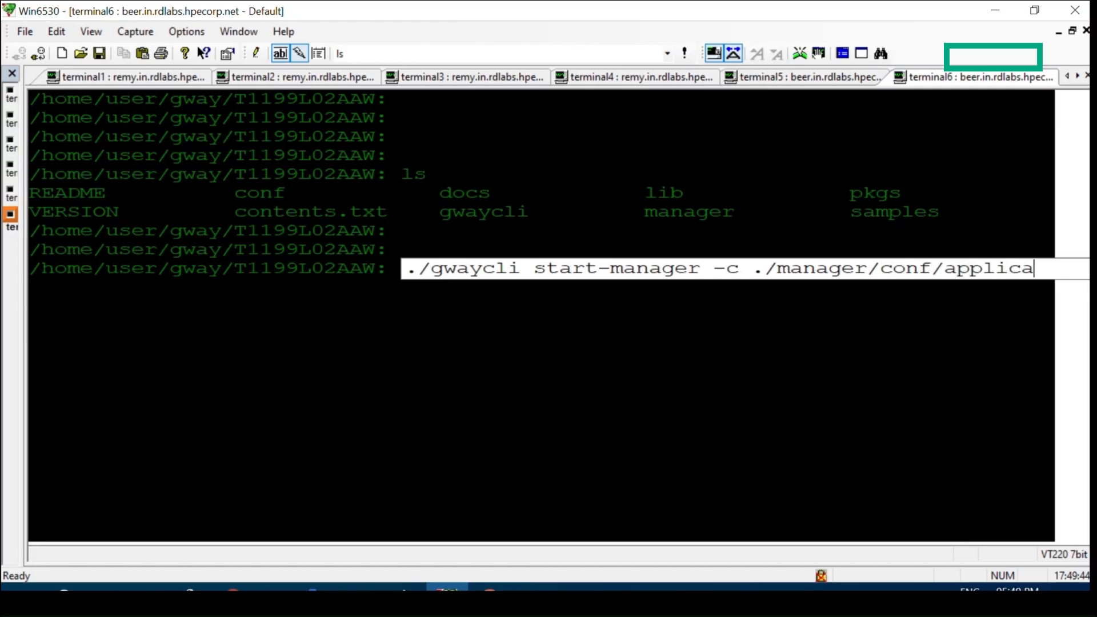
{"action": "type", "text": "tion.prope"}
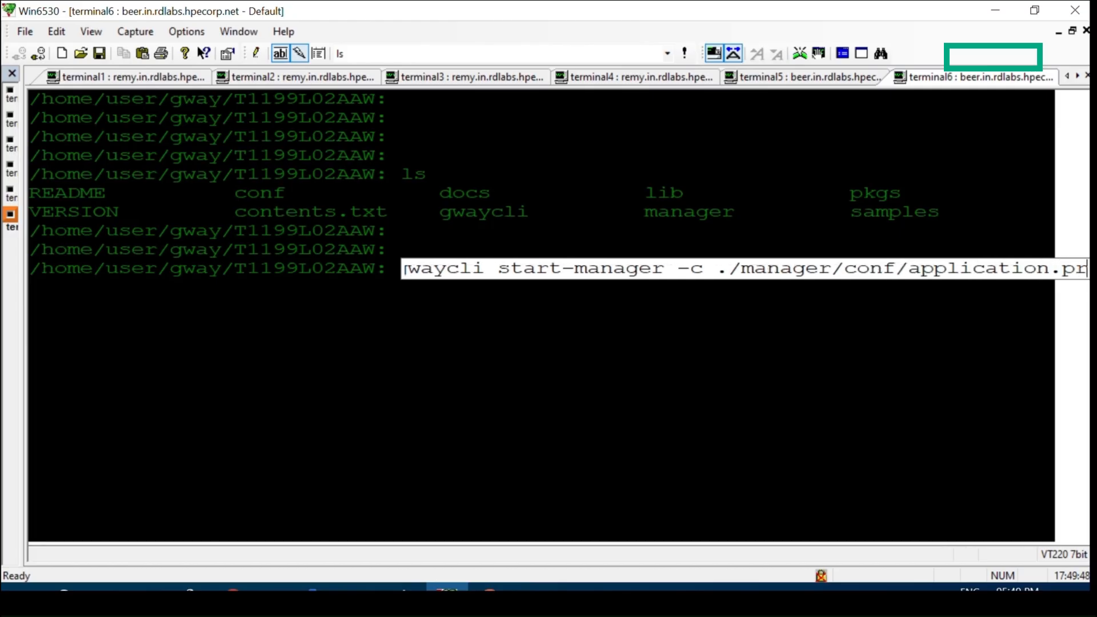
{"action": "type", "text": "rties"}
{"action": "key", "text": "Return"}
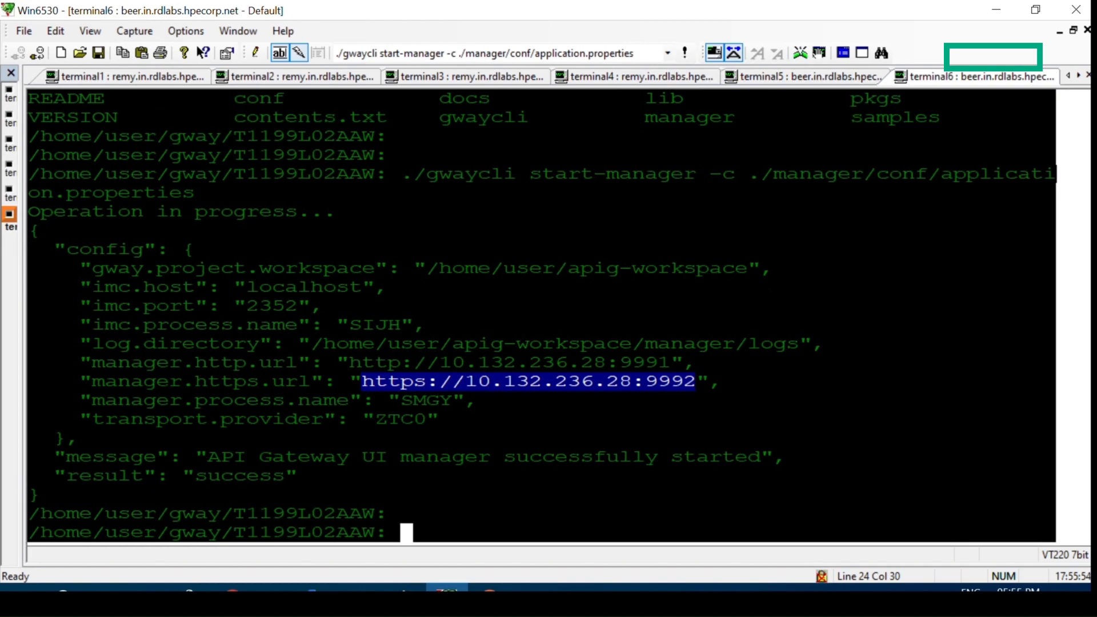
Clear the terminal screen with the clear command
{"action": "type", "text": "clear"}
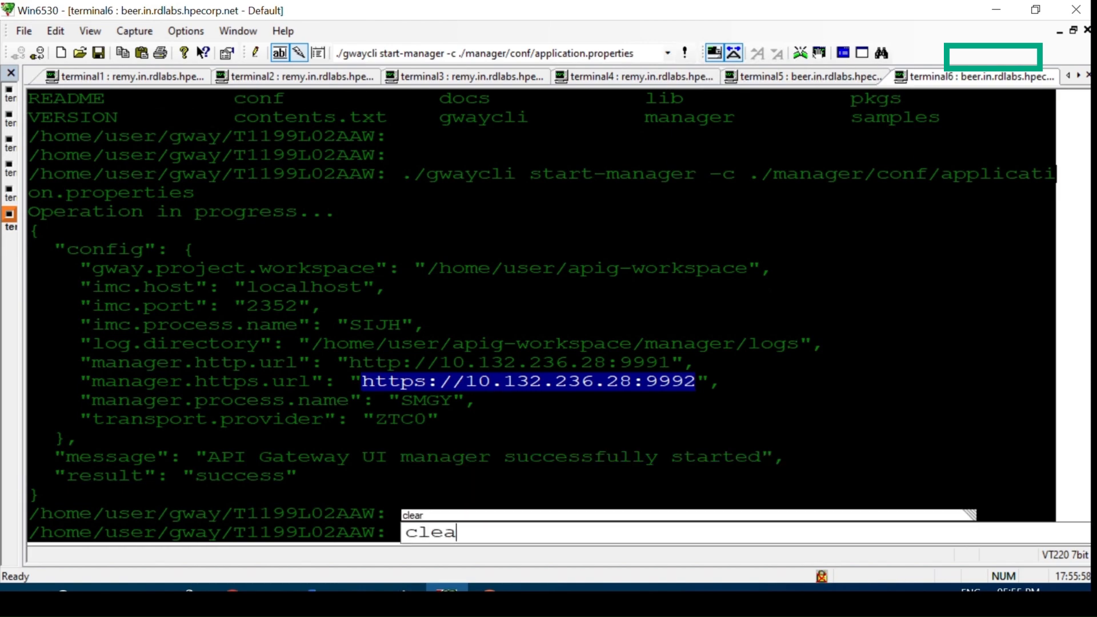
{"action": "key", "text": "Return"}
{"action": "key", "text": "Return"}
{"action": "key", "text": "Return"}
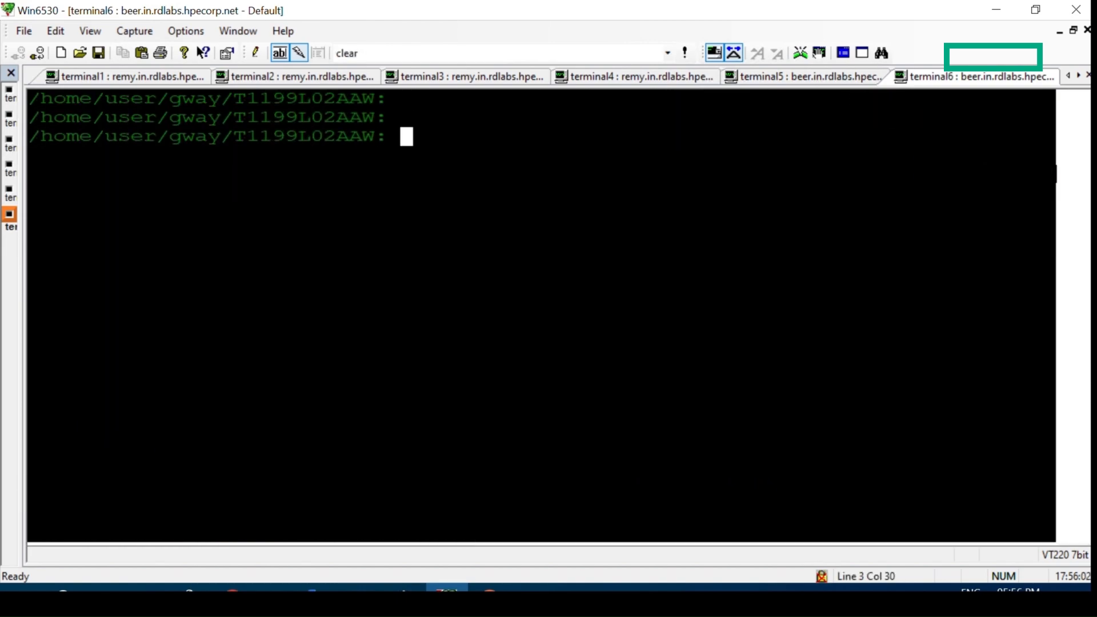
Run ./gwaycli status-manager -c ./manager/conf/application.properties and highlight the imc.status line in the output
{"action": "type", "text": "./"}
{"action": "key", "text": "Down"}
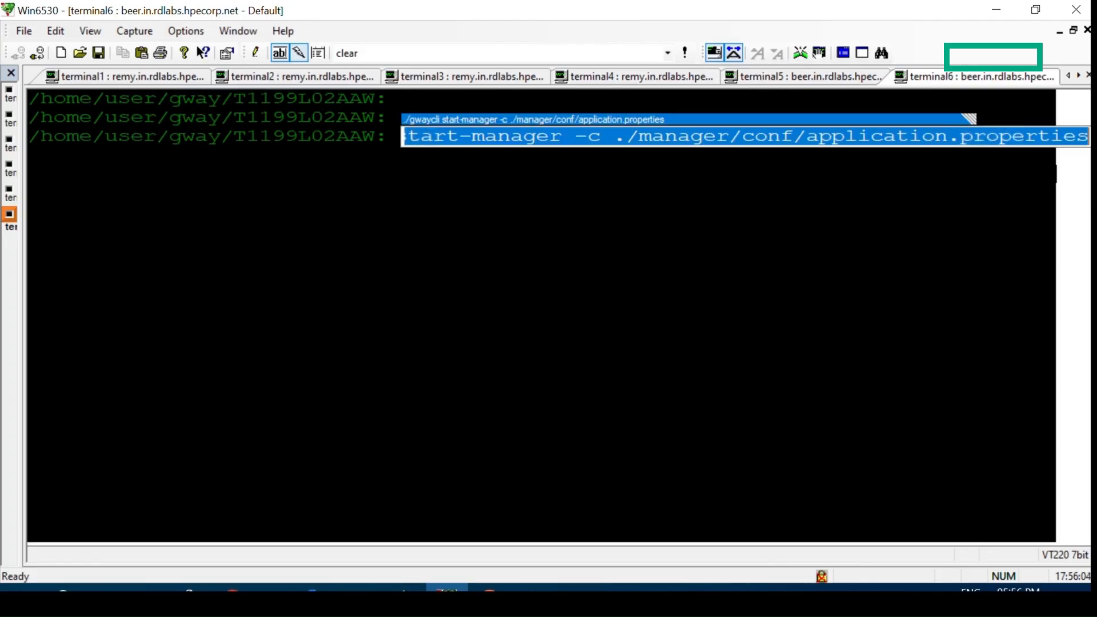
{"action": "key", "text": "Right"}
{"action": "key", "text": "Left"}
{"action": "key", "text": "Left"}
{"action": "key", "text": "Left"}
{"action": "key", "text": "Left"}
{"action": "key", "text": "Left"}
{"action": "key", "text": "Left"}
{"action": "key", "text": "Left"}
{"action": "key", "text": "Left"}
{"action": "key", "text": "Left"}
{"action": "key", "text": "Left"}
{"action": "key", "text": "Left"}
{"action": "key", "text": "Left"}
{"action": "key", "text": "Left"}
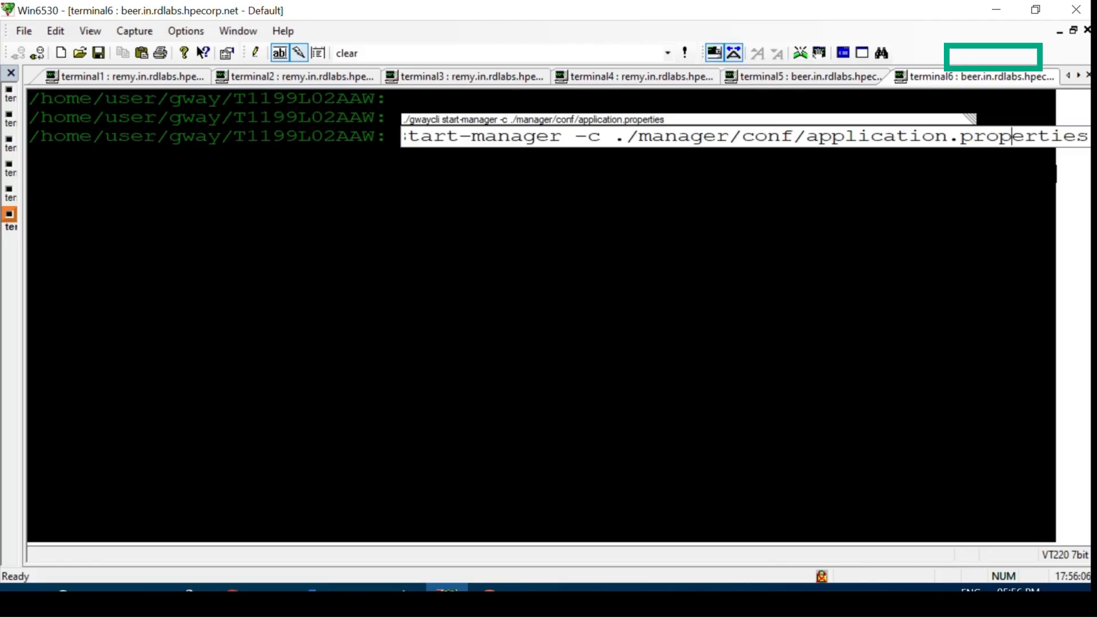
{"action": "key", "text": "Left"}
{"action": "key", "text": "Left"}
{"action": "key", "text": "Left"}
{"action": "key", "text": "Left"}
{"action": "key", "text": "Left"}
{"action": "key", "text": "Left"}
{"action": "key", "text": "Left"}
{"action": "key", "text": "Left"}
{"action": "key", "text": "Left"}
{"action": "key", "text": "Left"}
{"action": "key", "text": "Left"}
{"action": "key", "text": "Left"}
{"action": "key", "text": "Left"}
{"action": "key", "text": "Left"}
{"action": "key", "text": "Left"}
{"action": "key", "text": "Left"}
{"action": "key", "text": "Left"}
{"action": "key", "text": "Left"}
{"action": "key", "text": "Left"}
{"action": "key", "text": "Left"}
{"action": "key", "text": "BackSpace"}
{"action": "key", "text": "BackSpace"}
{"action": "key", "text": "BackSpace"}
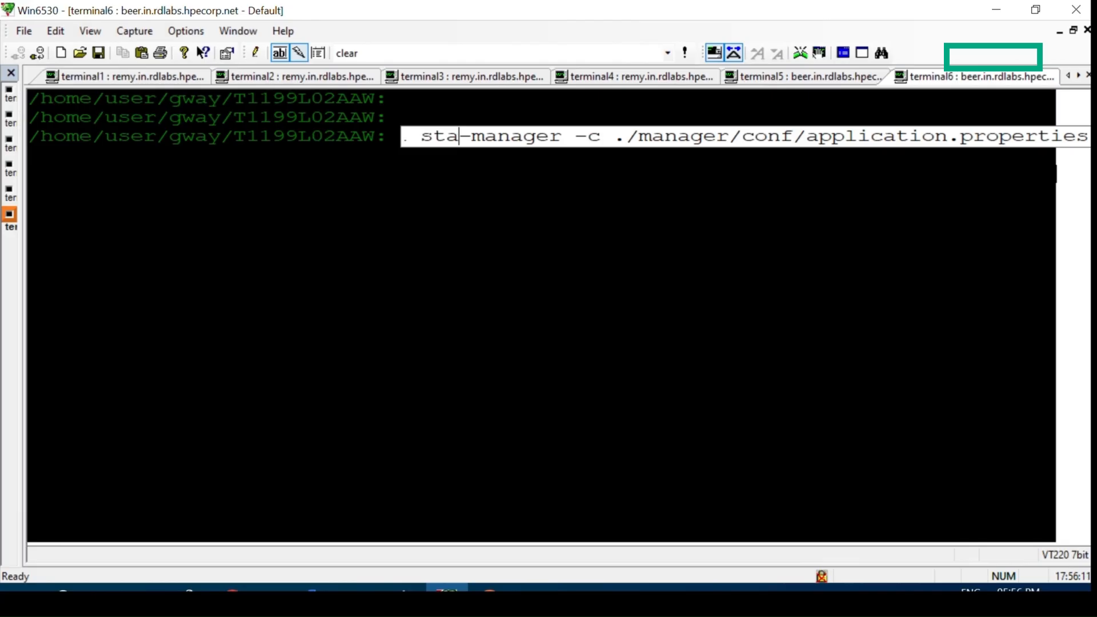
{"action": "type", "text": "atus"}
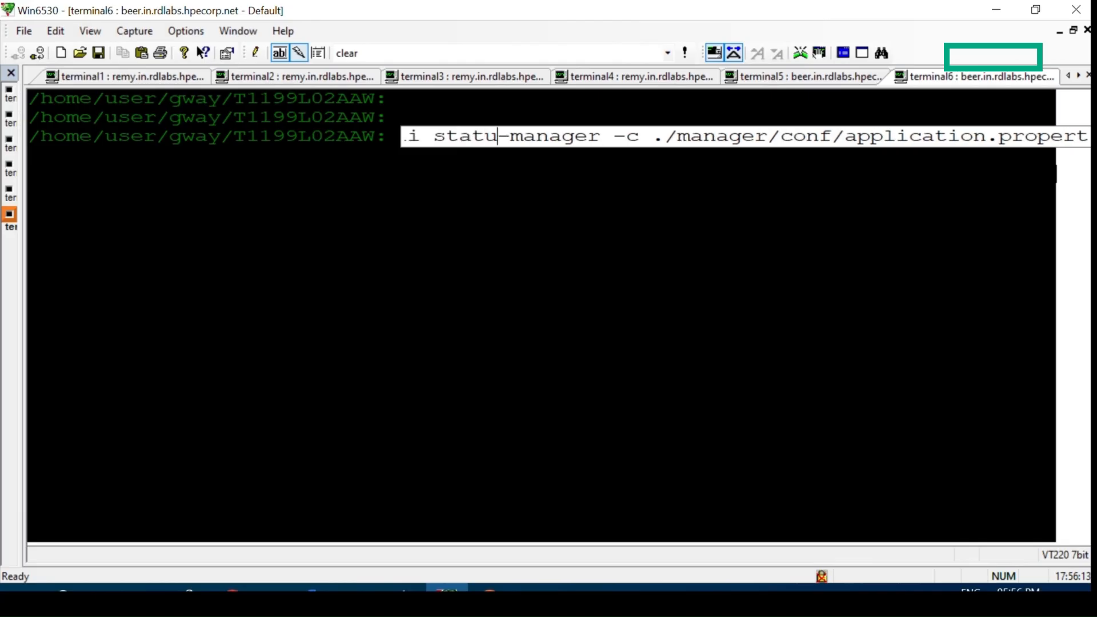
{"action": "key", "text": "Left"}
{"action": "key", "text": "Home"}
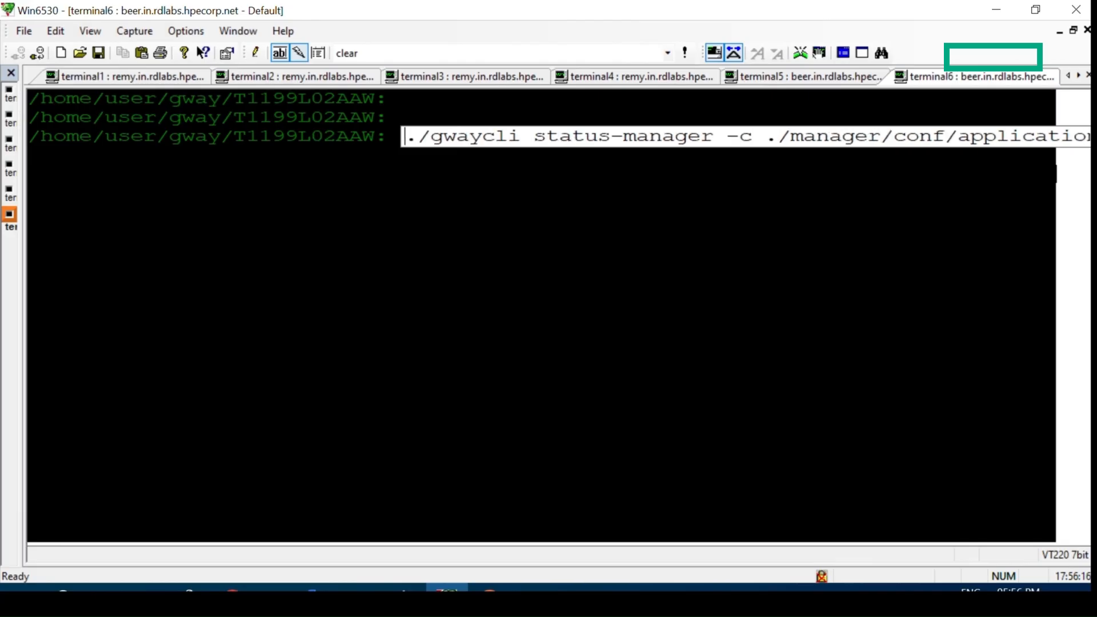
{"action": "key", "text": "Return"}
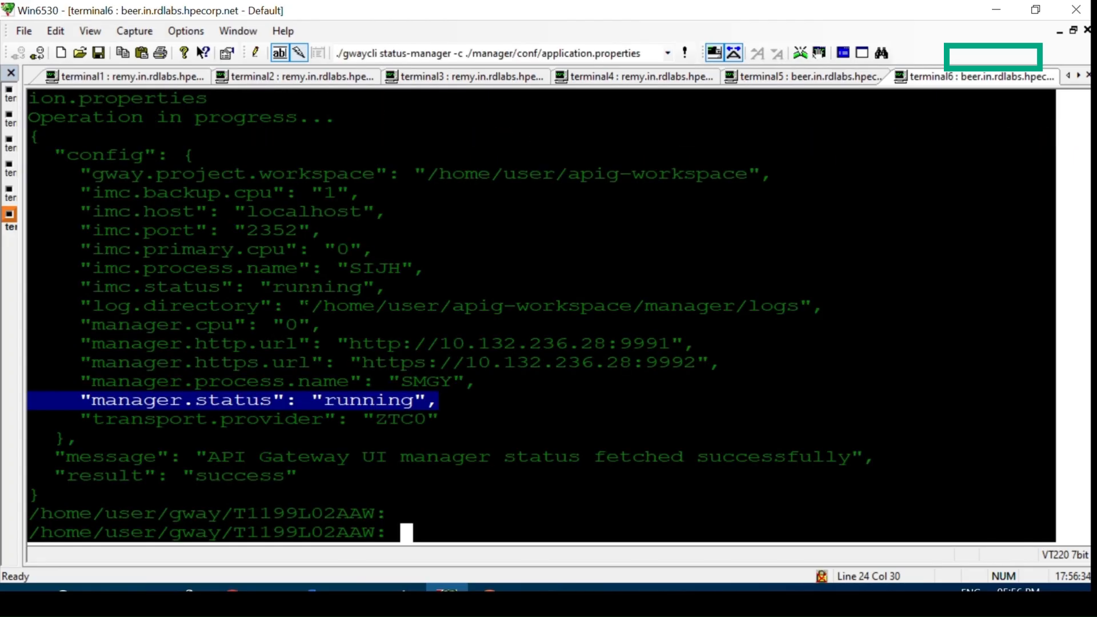
{"action": "triple_click", "coordinate": [310, 288]}
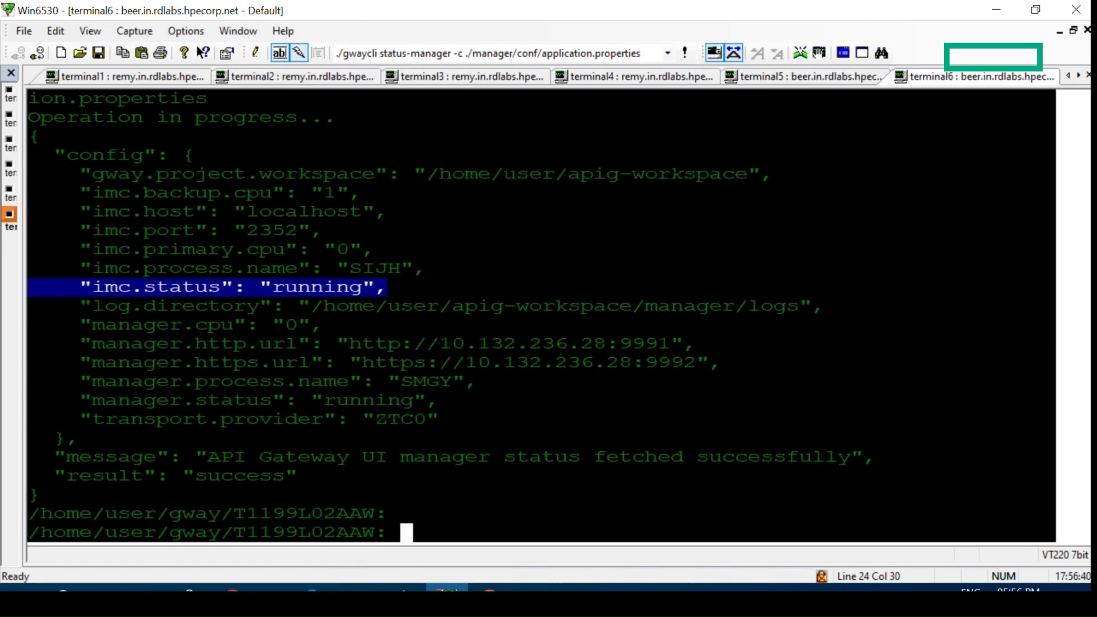
Stop the API Gateway manager by running ./gwaycli stop-manager -c ./manager/conf/application.properties, and briefly highlight the result line in the output
{"action": "key", "text": "Return"}
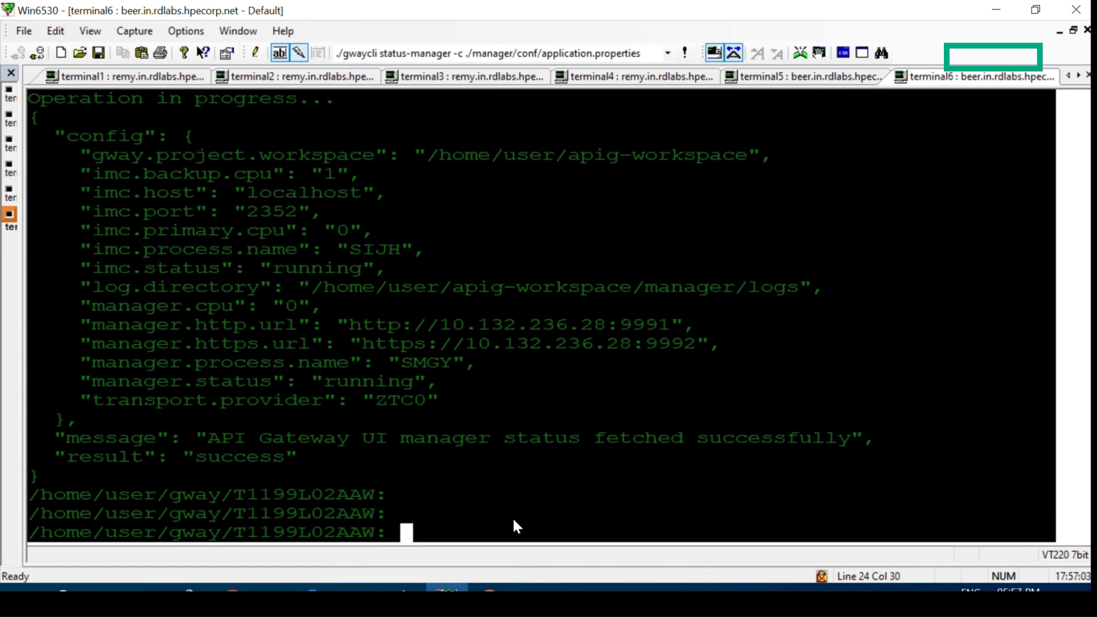
{"action": "type", "text": "."}
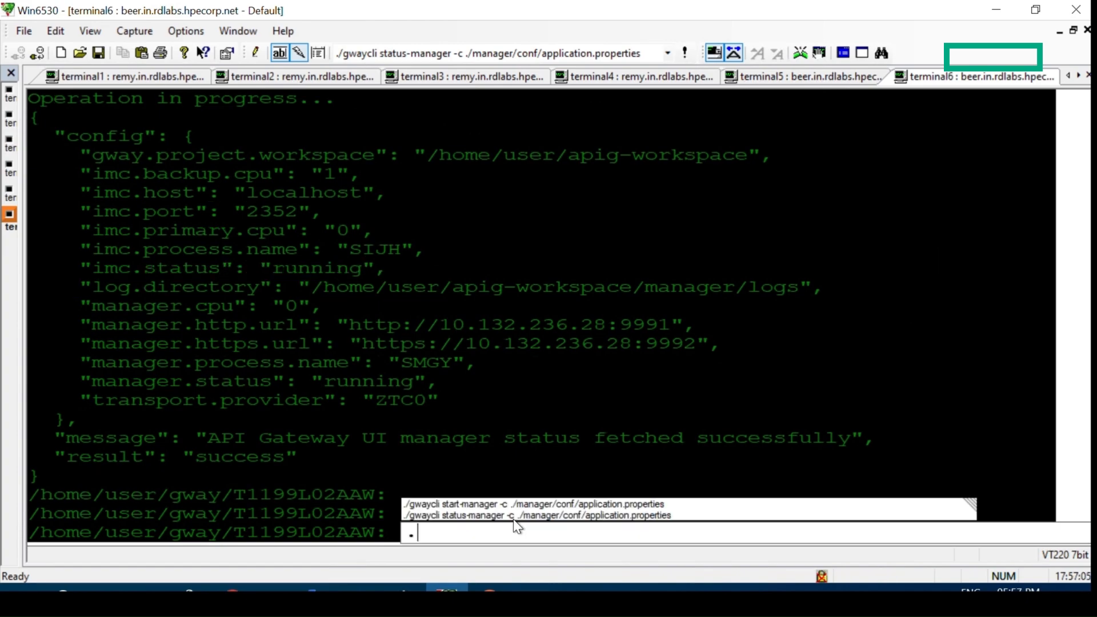
{"action": "key", "text": "Up"}
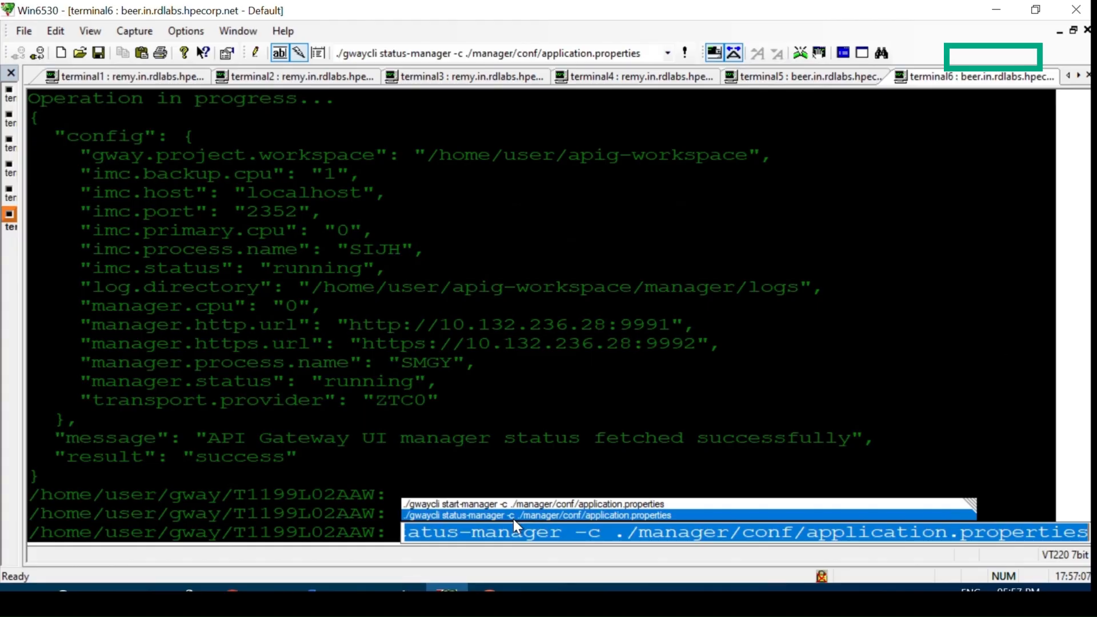
{"action": "key", "text": "Right"}
{"action": "key", "text": "Left"}
{"action": "key", "text": "Left"}
{"action": "key", "text": "Left"}
{"action": "key", "text": "Left"}
{"action": "key", "text": "Left"}
{"action": "key", "text": "Left"}
{"action": "key", "text": "Left"}
{"action": "key", "text": "Left"}
{"action": "key", "text": "Left"}
{"action": "key", "text": "Left"}
{"action": "key", "text": "Left"}
{"action": "key", "text": "Left"}
{"action": "key", "text": "Left"}
{"action": "key", "text": "Left"}
{"action": "key", "text": "Left"}
{"action": "key", "text": "Left"}
{"action": "key", "text": "Left"}
{"action": "key", "text": "Left"}
{"action": "key", "text": "Left"}
{"action": "key", "text": "Left"}
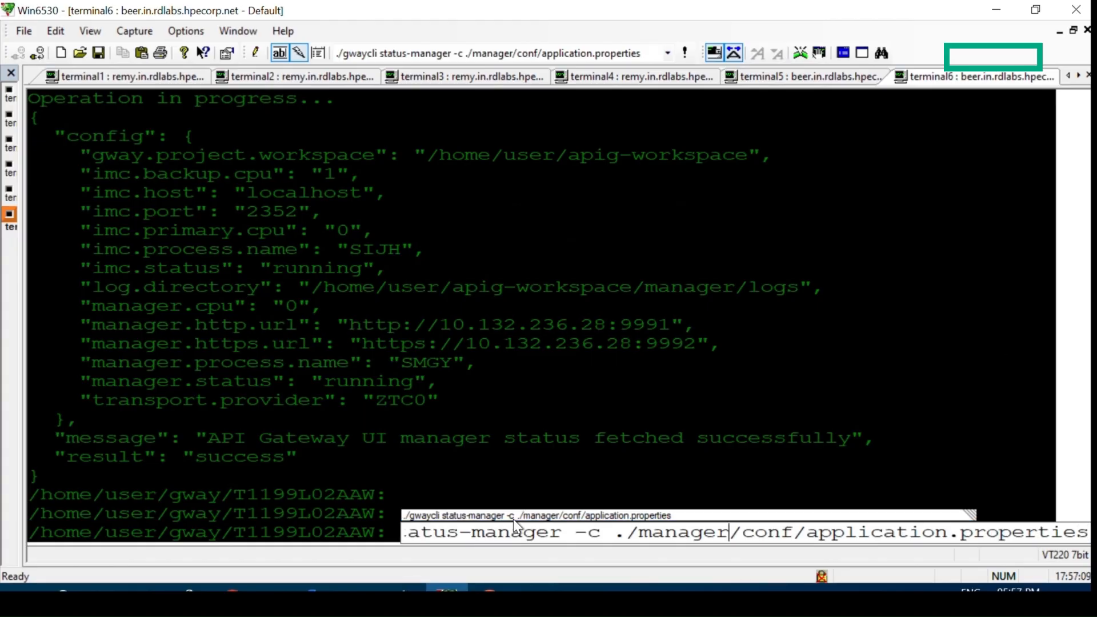
{"action": "key", "text": "Left"}
{"action": "key", "text": "Left"}
{"action": "key", "text": "Left"}
{"action": "key", "text": "Left"}
{"action": "key", "text": "Right"}
{"action": "key", "text": "Right"}
{"action": "key", "text": "Right"}
{"action": "key", "text": "BackSpace"}
{"action": "key", "text": "BackSpace"}
{"action": "key", "text": "BackSpace"}
{"action": "key", "text": "BackSpace"}
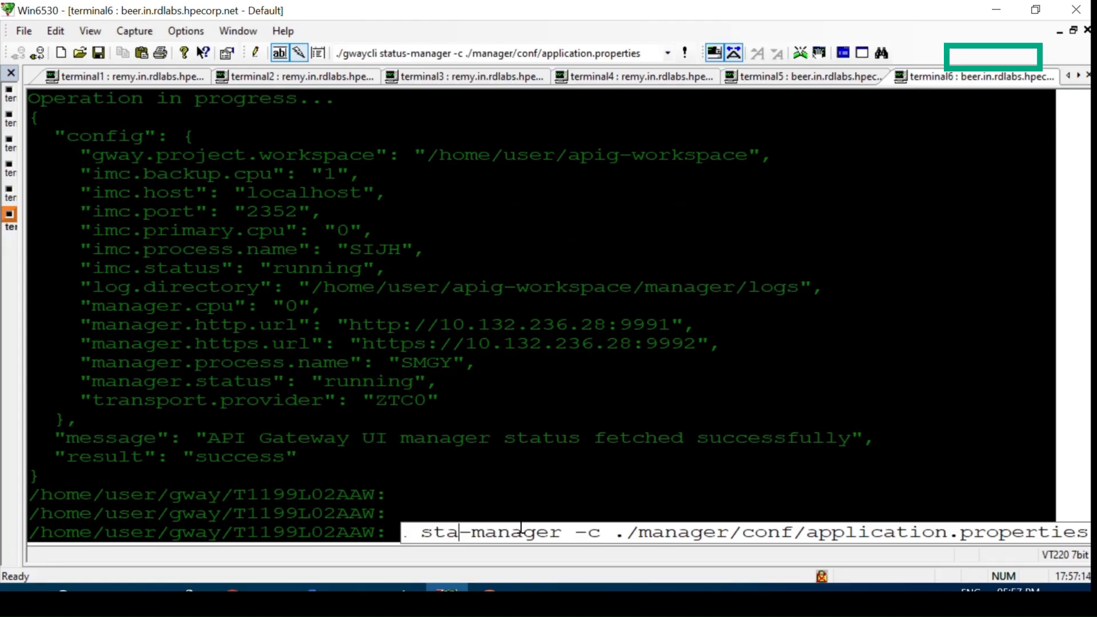
{"action": "type", "text": "op"}
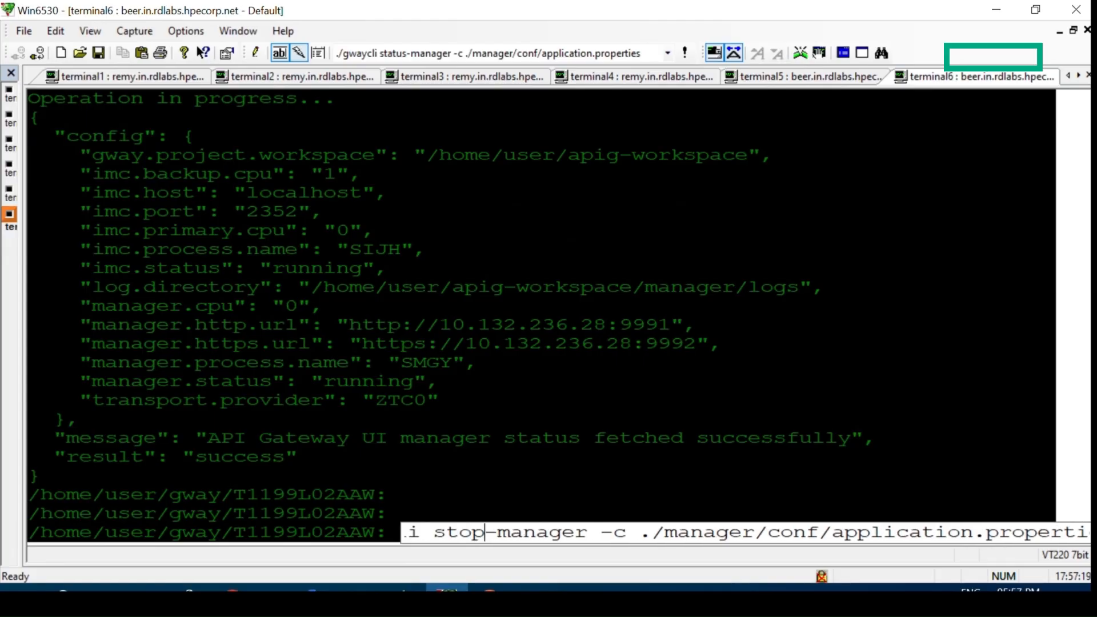
{"action": "key", "text": "Return"}
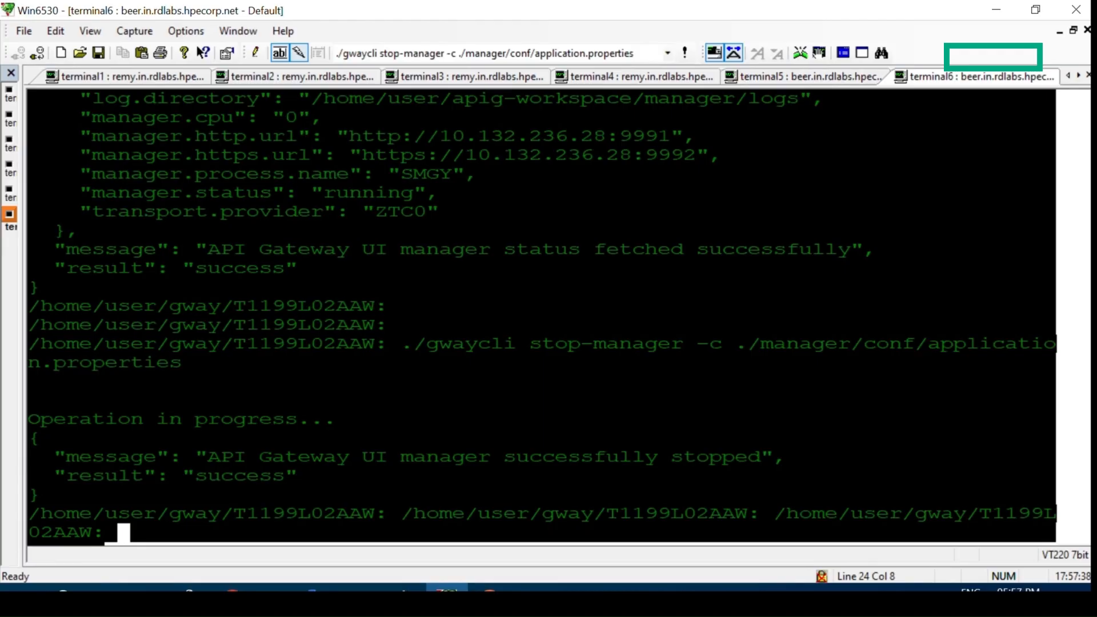
{"action": "triple_click", "coordinate": [316, 476]}
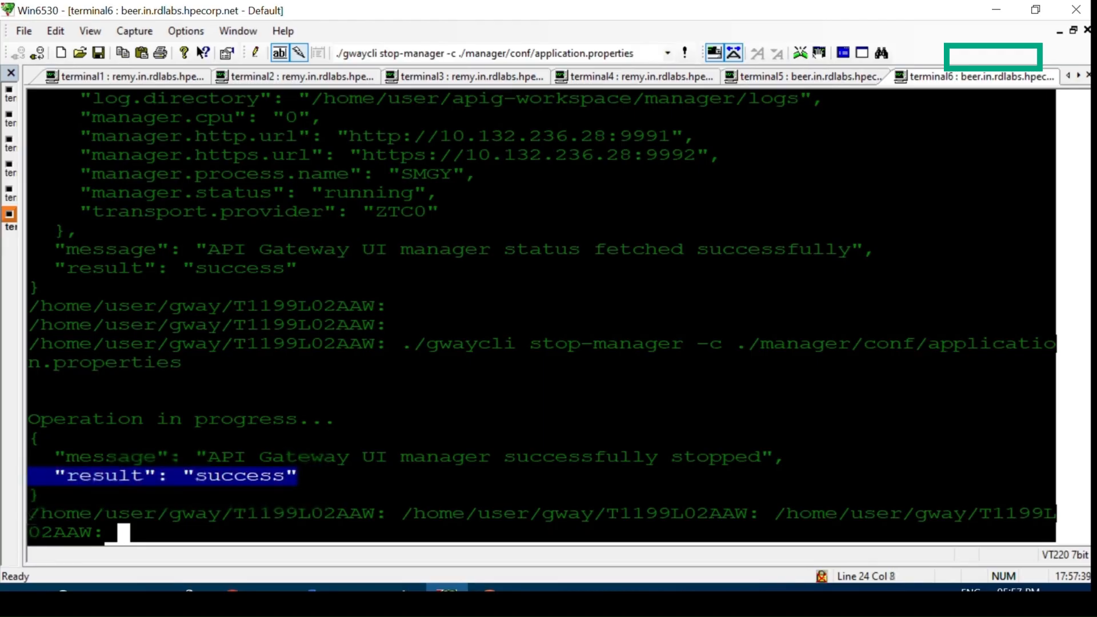
{"action": "left_click", "coordinate": [316, 476]}
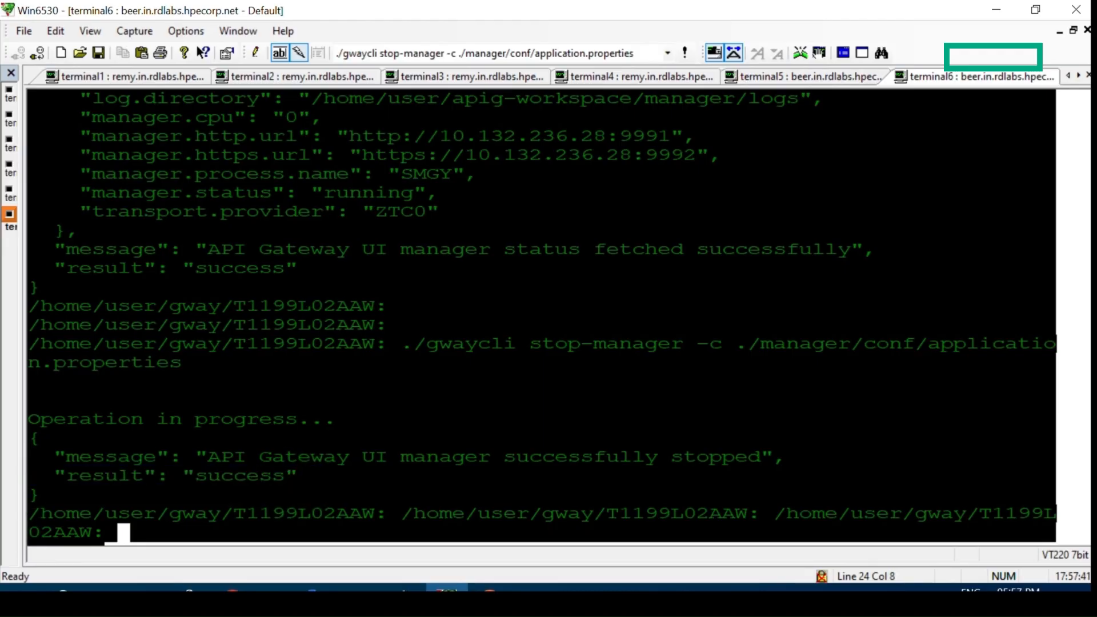